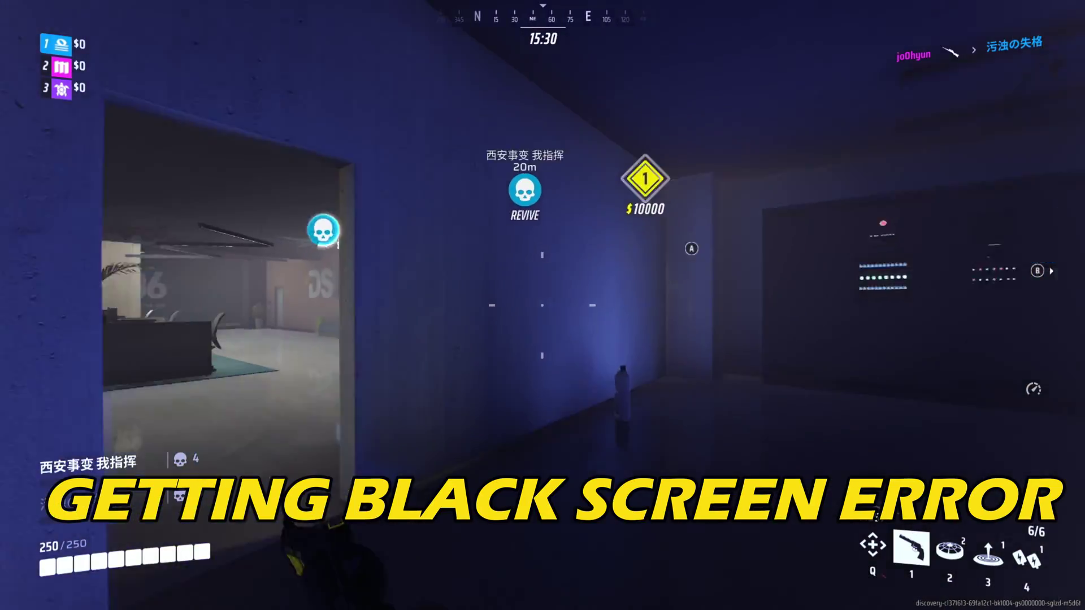
Cross the office past the teammate's revive hologram, switch to the revolver and fire one shot.
key(w)
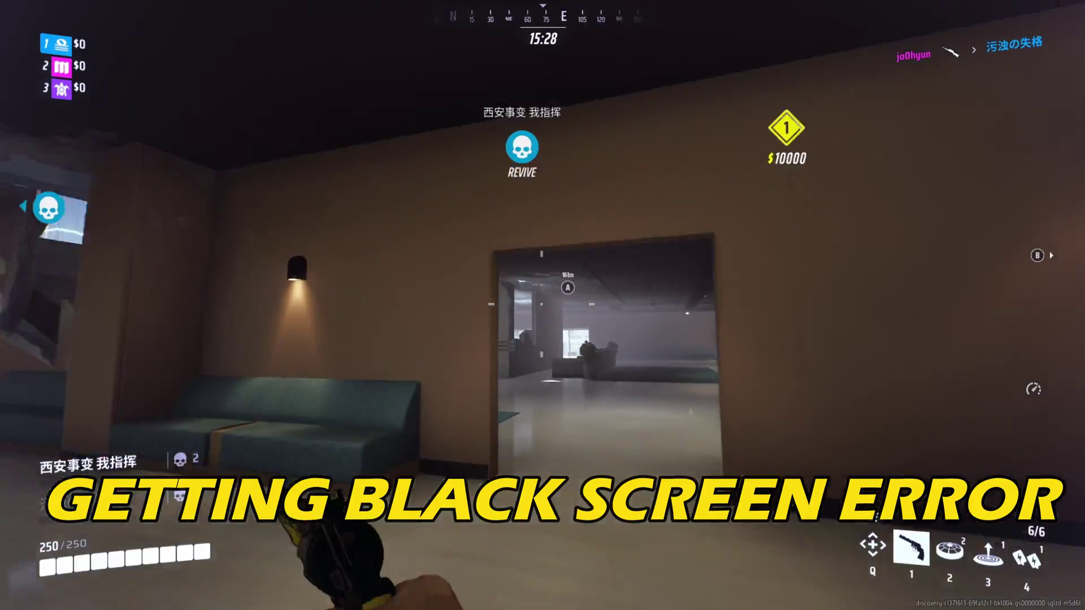
key(w)
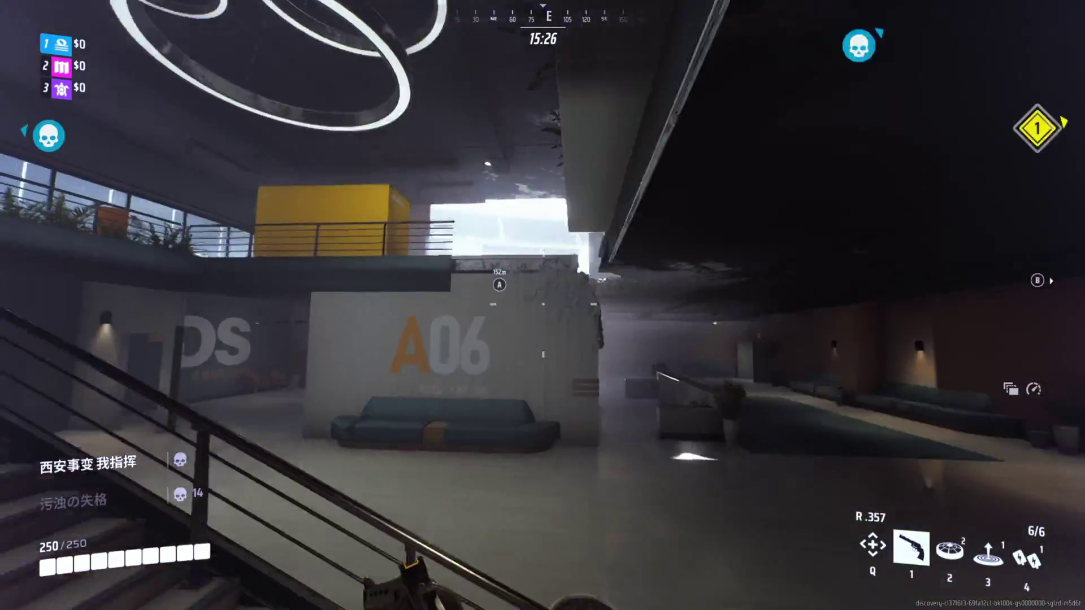
key(w)
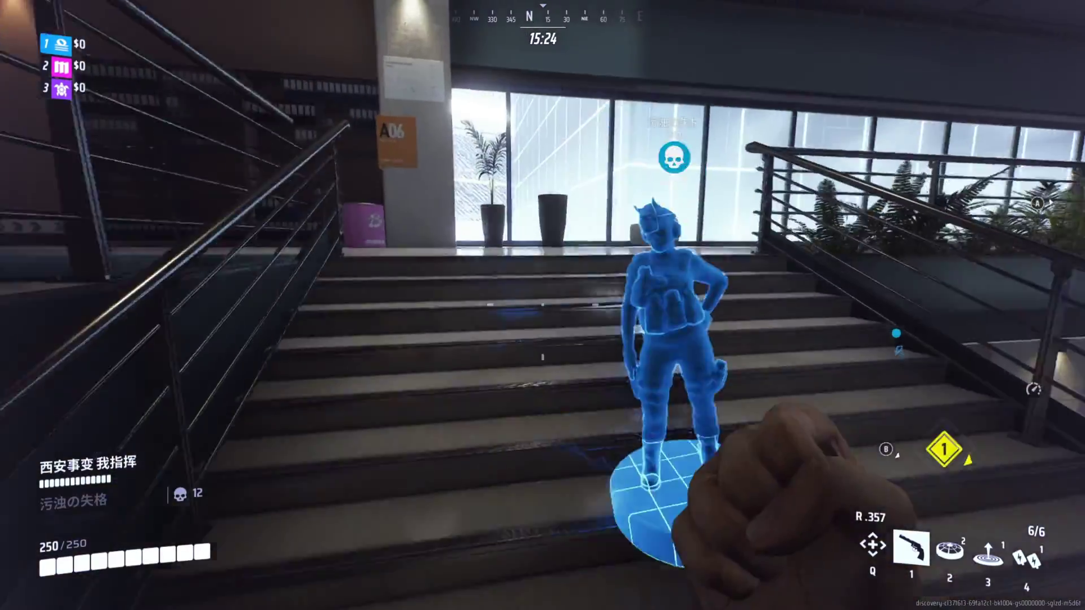
key(w)
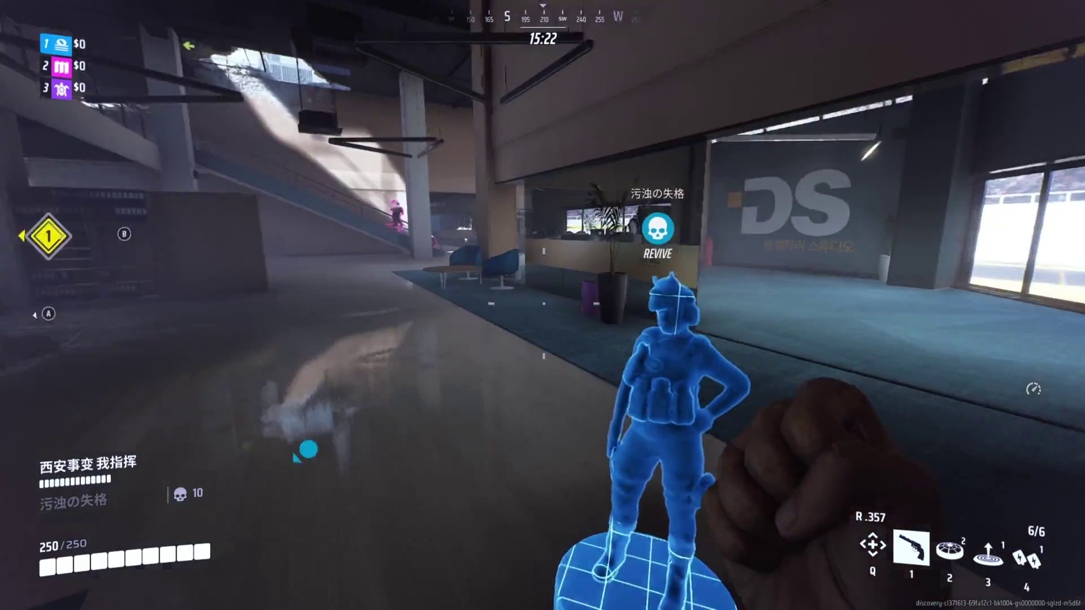
key(w)
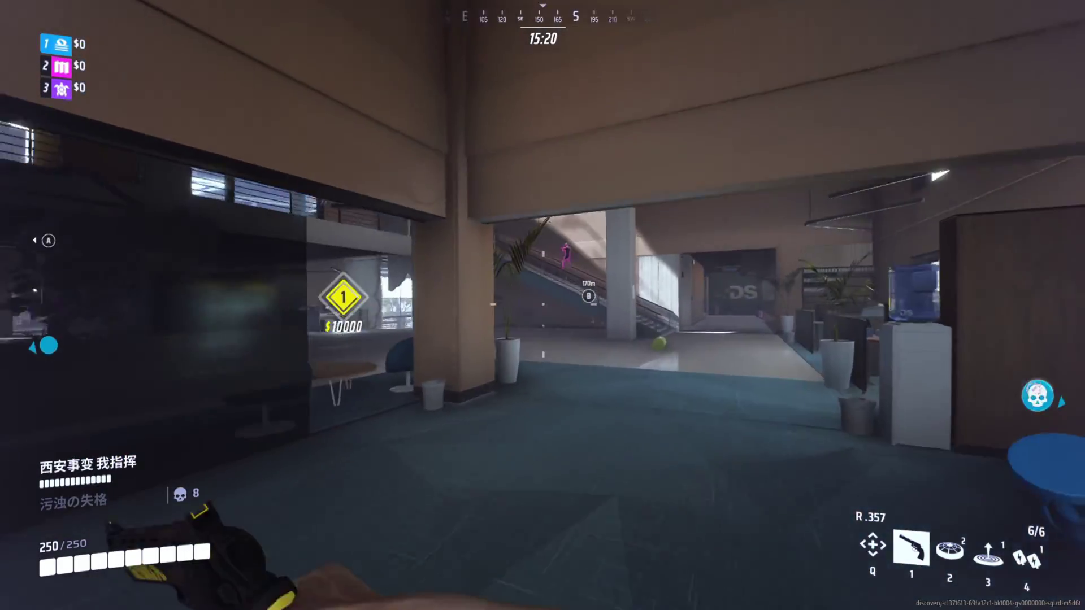
key(w)
click(542, 305)
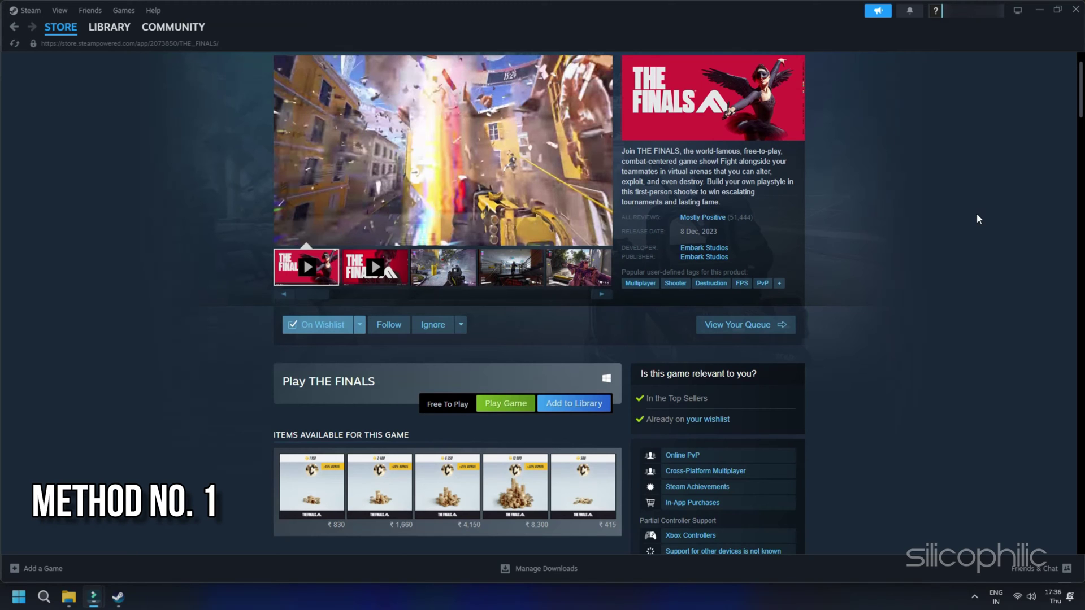
Scroll THE FINALS store page down to its System Requirements section.
scroll(976, 218, down, 15)
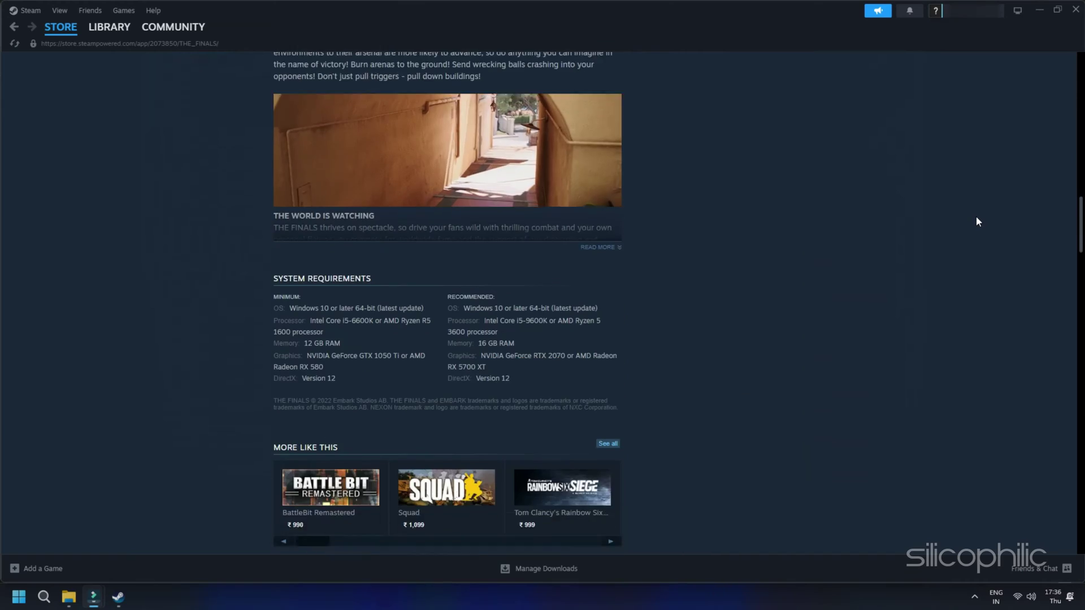
scroll(978, 221, down, 4)
scroll(979, 221, up, 3)
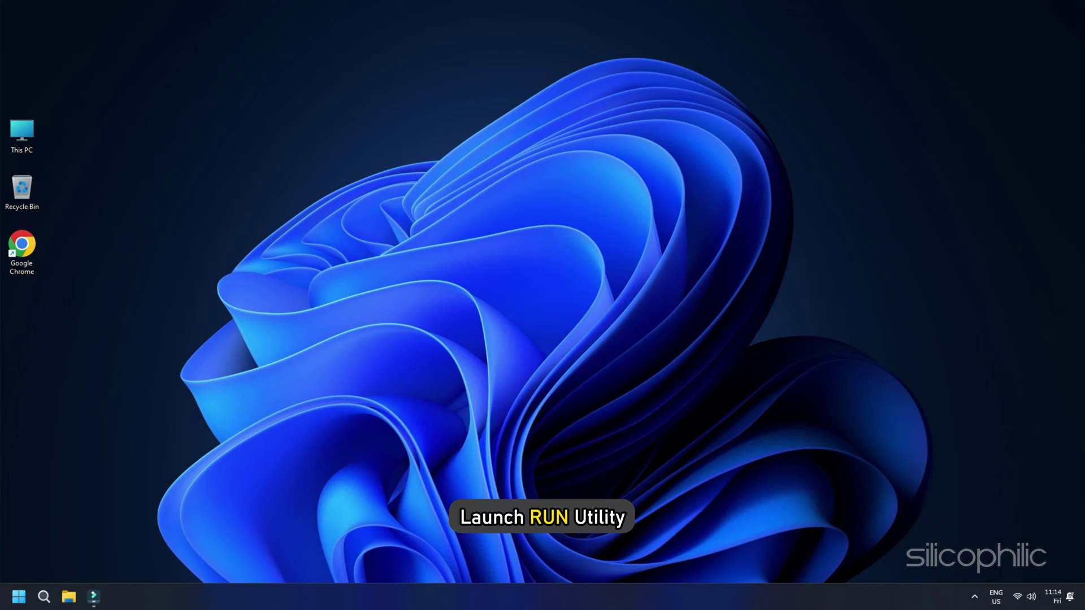
Open System Configuration with msconfig and choose Selective startup without loading startup items.
key(super+r)
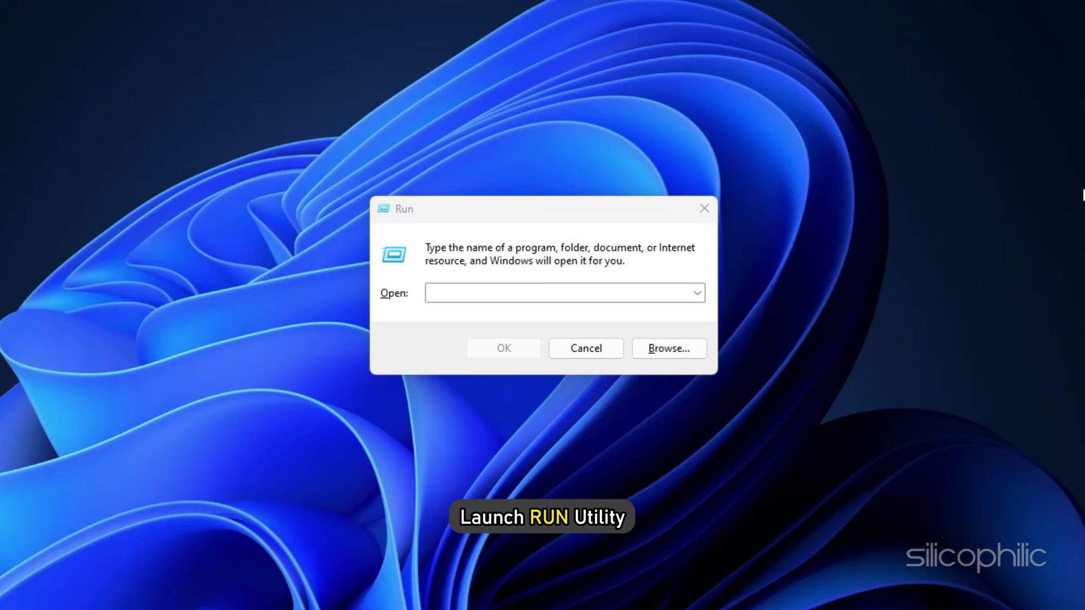
click(545, 296)
text(msconfig)
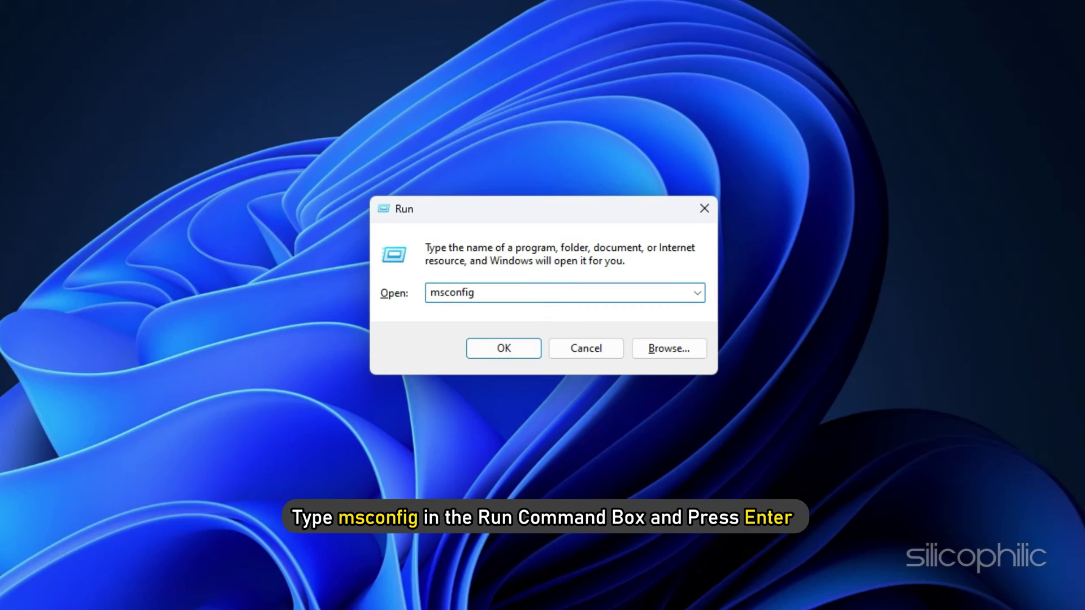
key(Return)
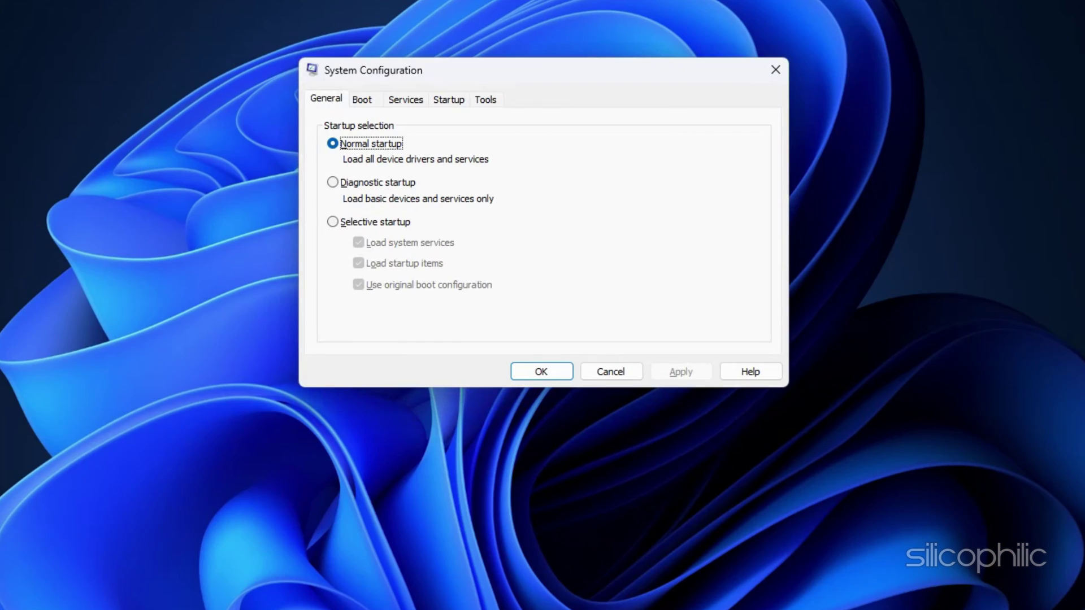
click(332, 222)
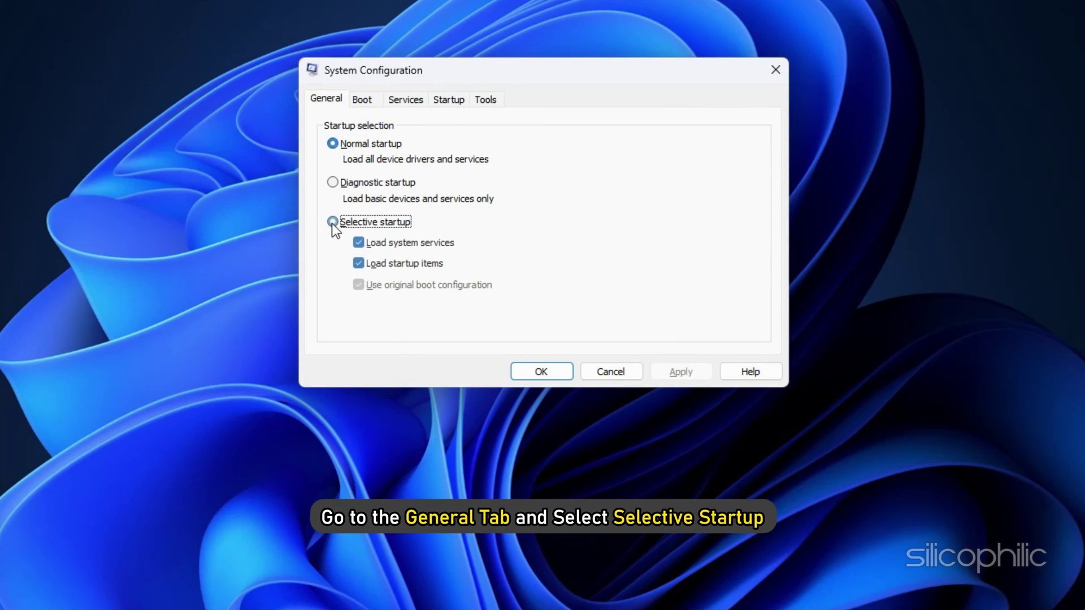
click(358, 263)
Hide all Microsoft services and disable every remaining third-party service.
click(404, 100)
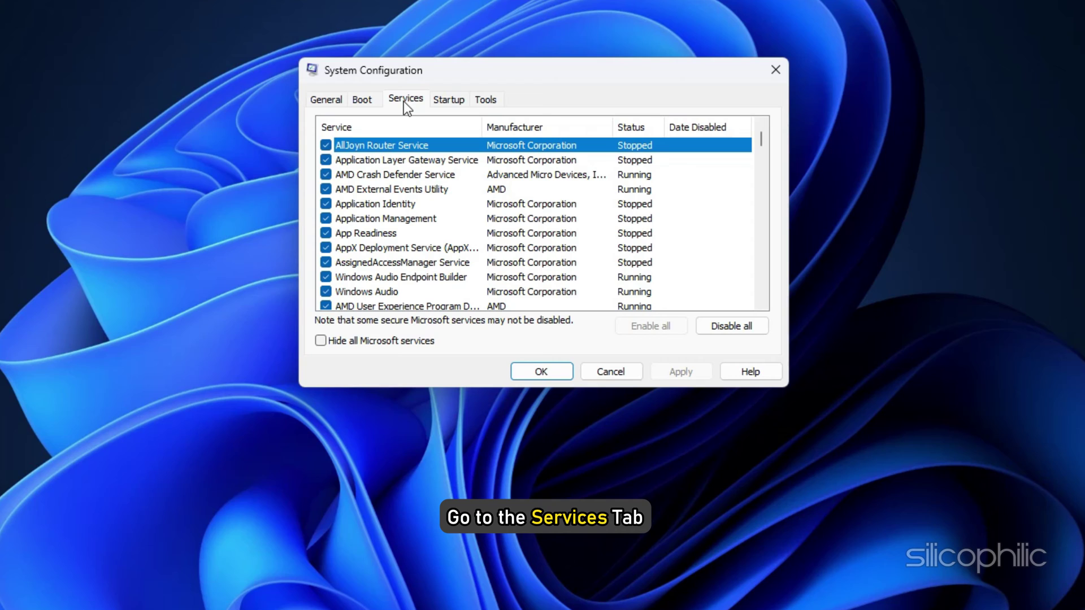
click(320, 342)
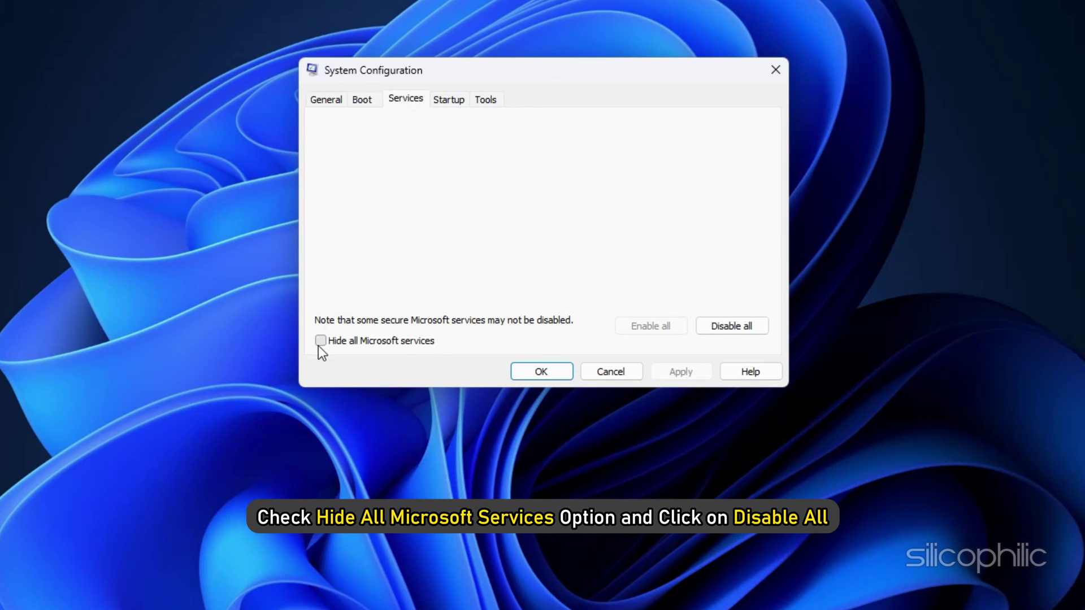
click(722, 333)
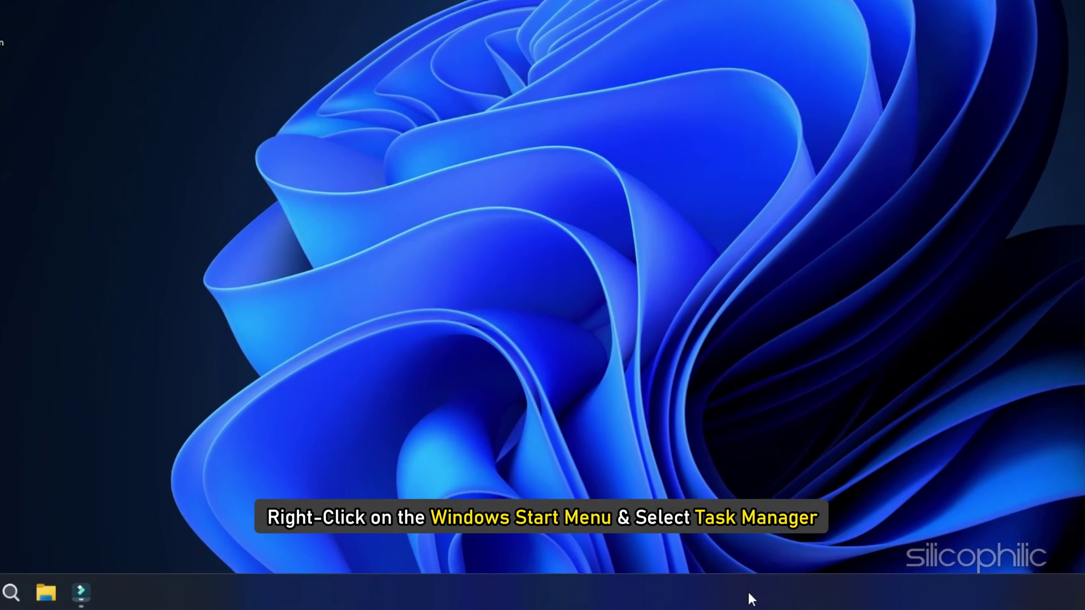
Disable EALauncher in Task Manager's Startup apps list.
right_click(744, 593)
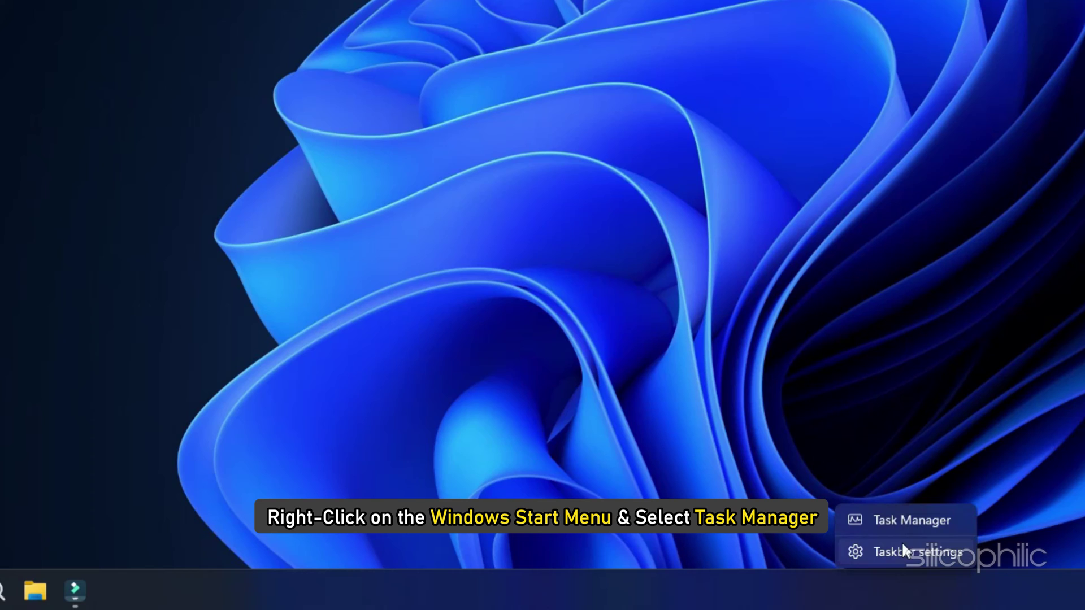
click(910, 520)
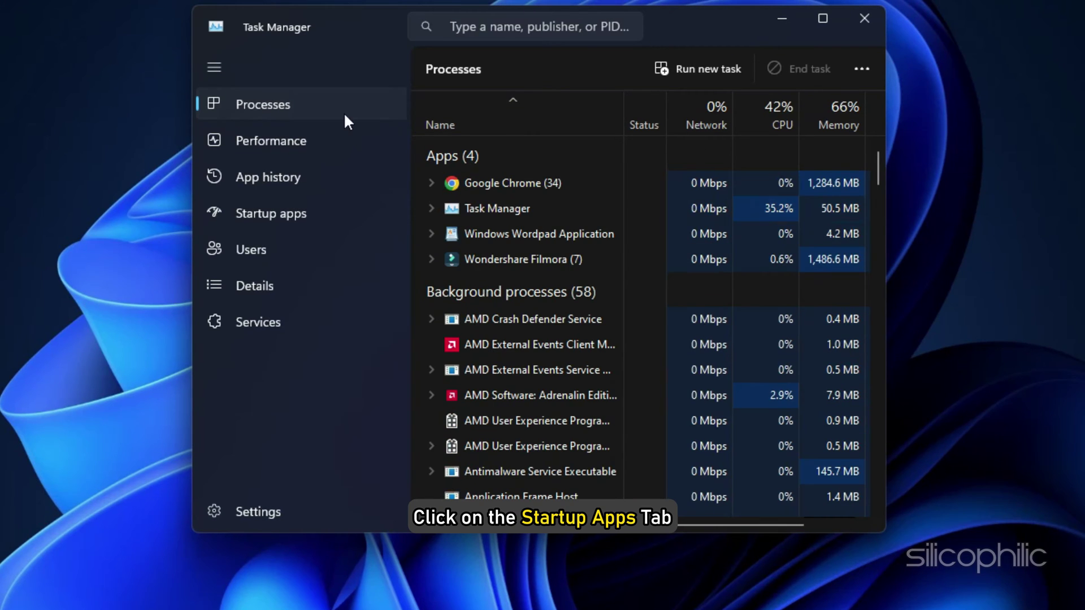
click(319, 213)
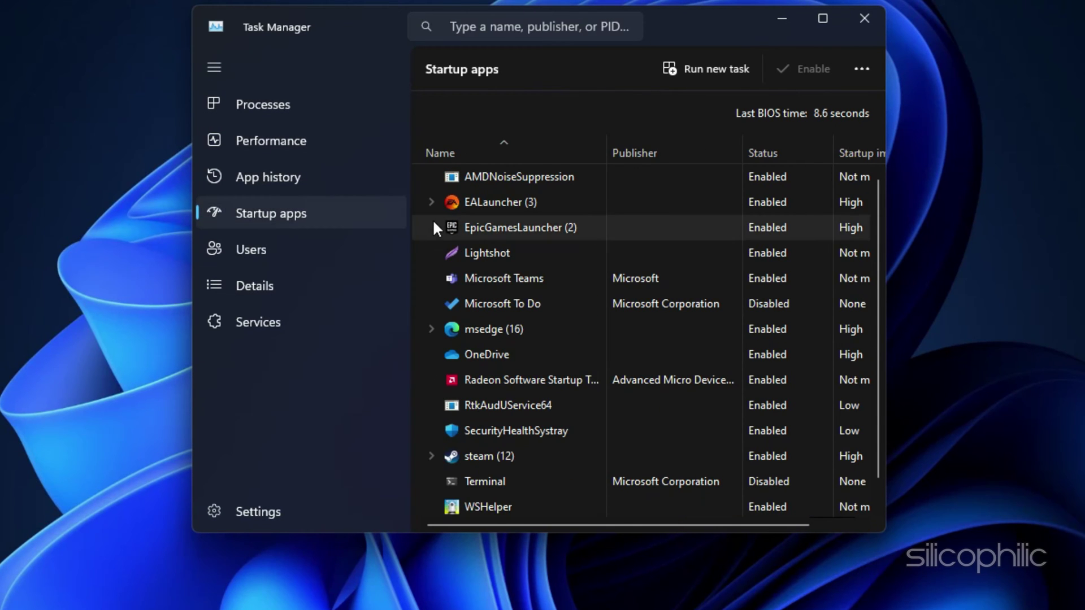
scroll(503, 321, down, 1)
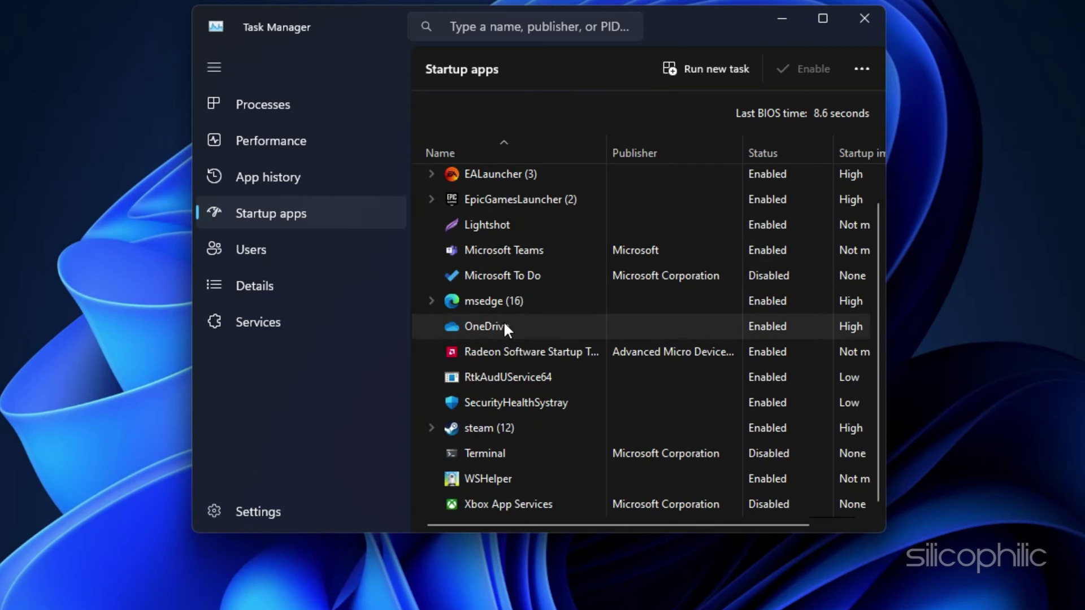
scroll(503, 320, up, 1)
right_click(502, 202)
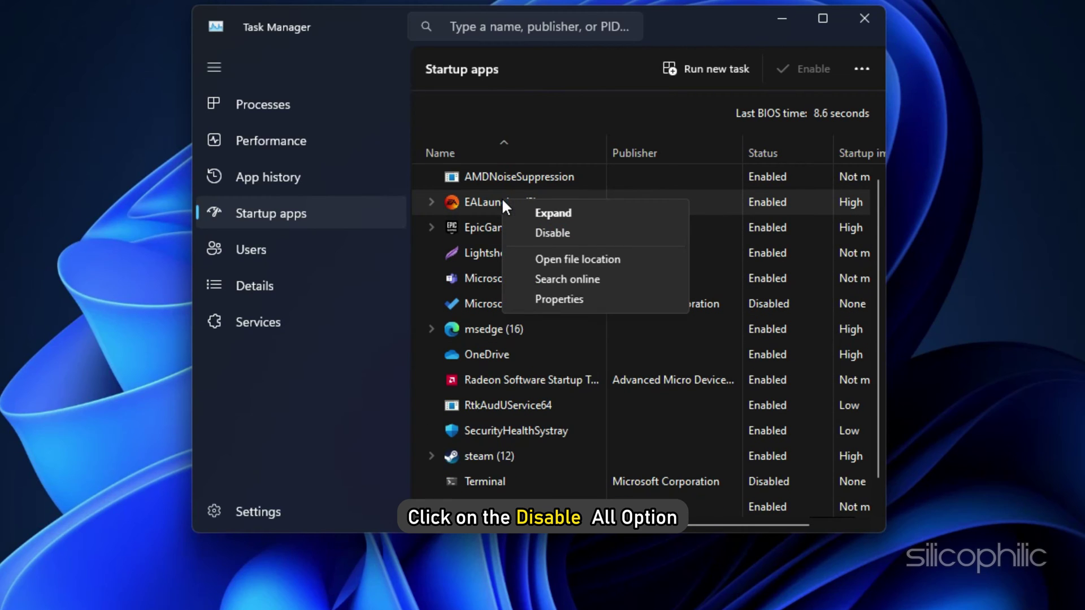
click(588, 239)
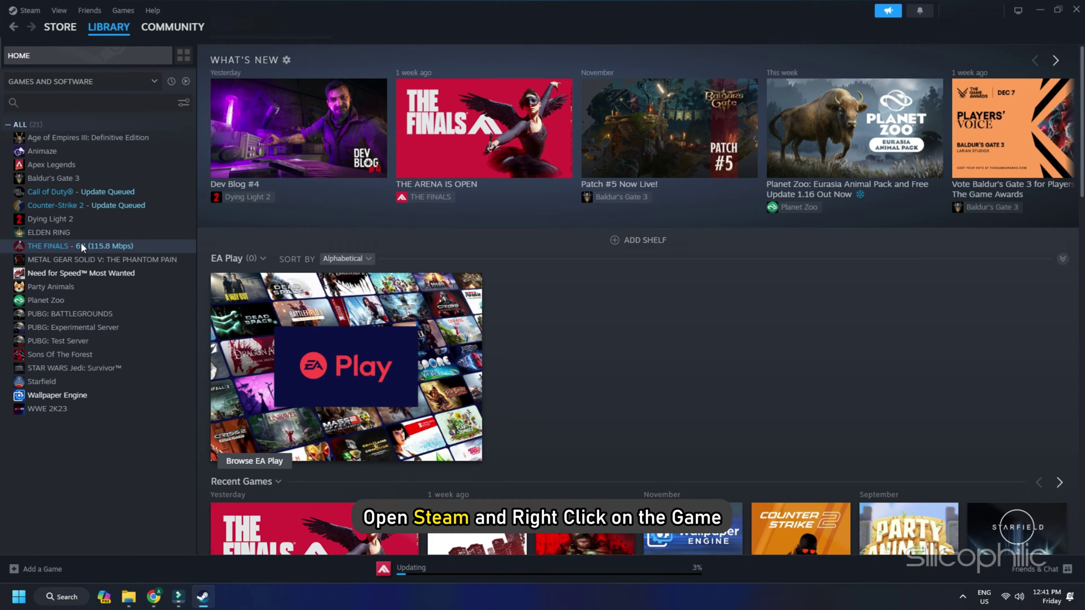
Browse THE FINALS' installed files from its Steam properties to open the game folder.
right_click(80, 243)
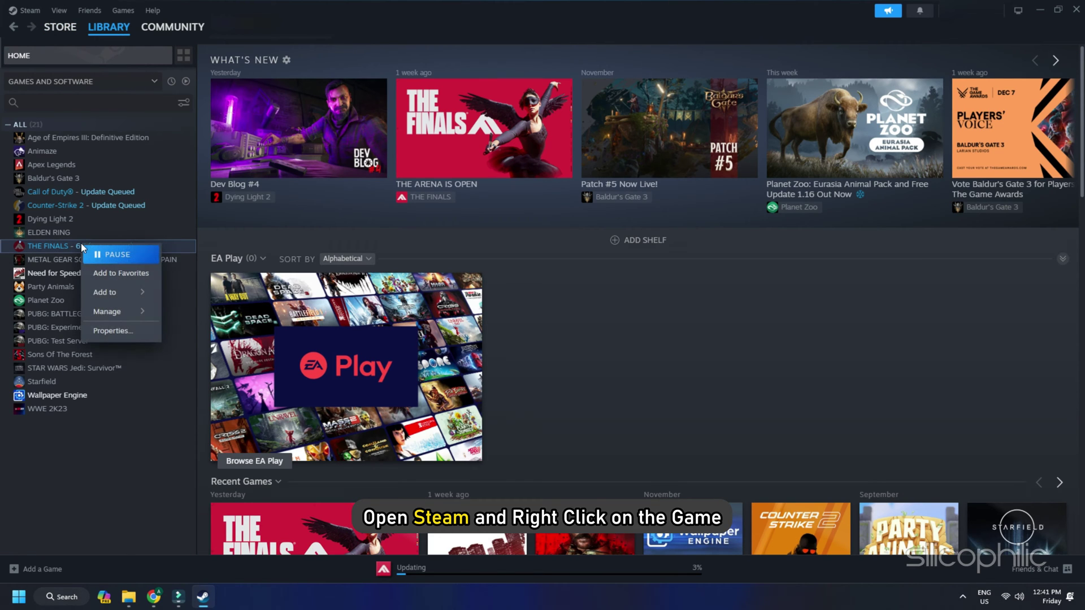
click(134, 334)
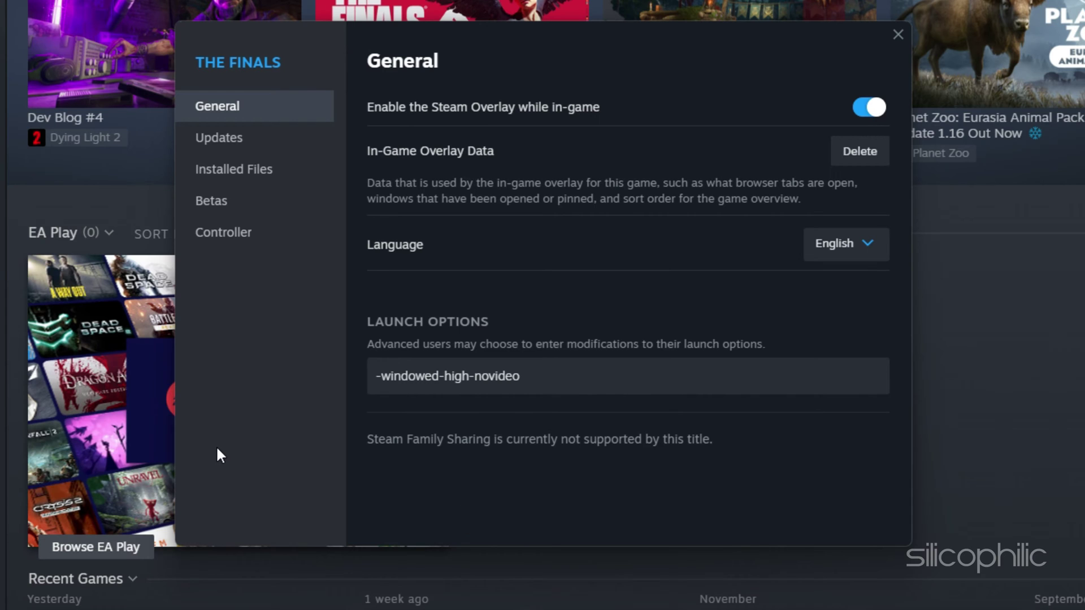
click(385, 218)
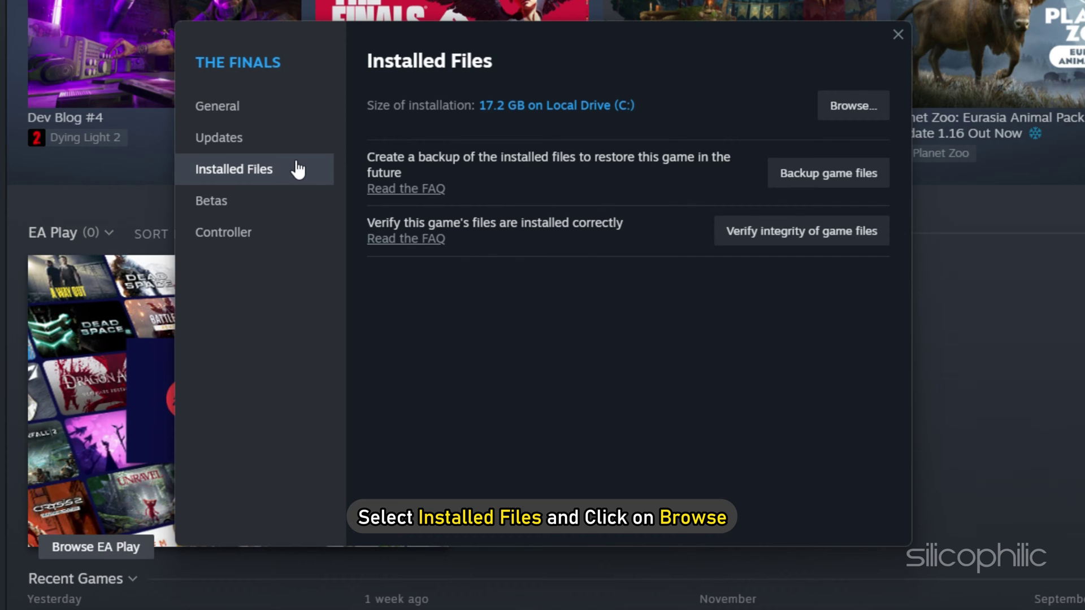
click(843, 120)
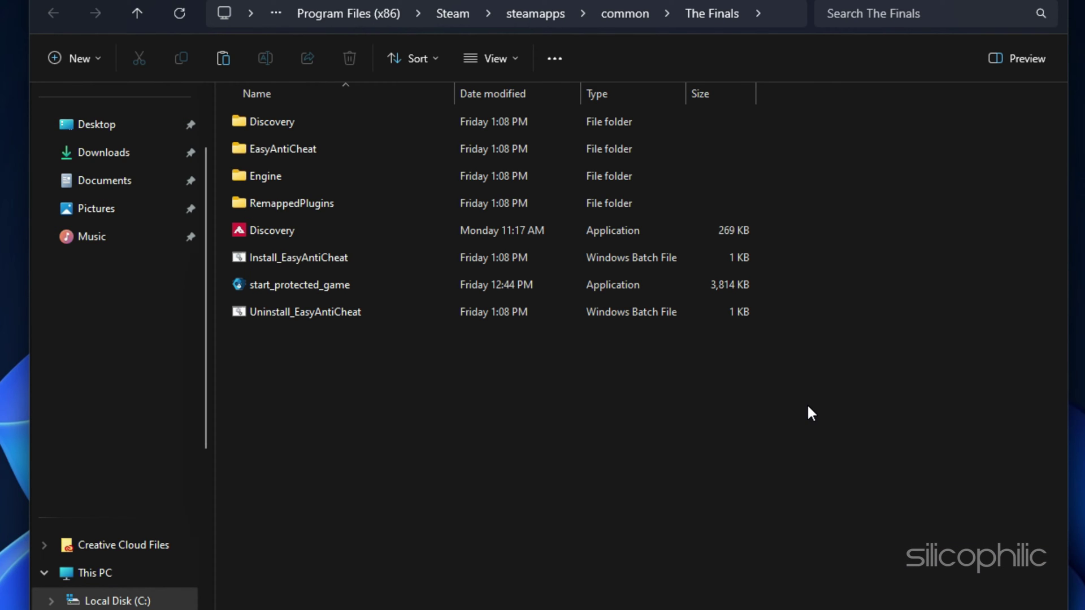
Run the Discovery executable and allow Easy Anti-Cheat to make changes.
double_click(354, 227)
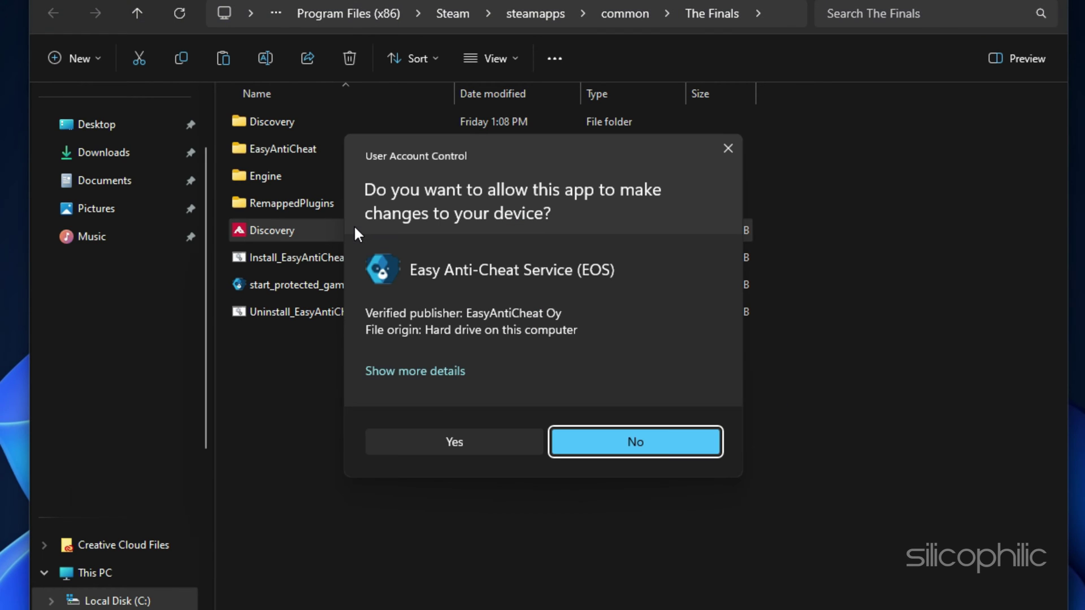
click(436, 441)
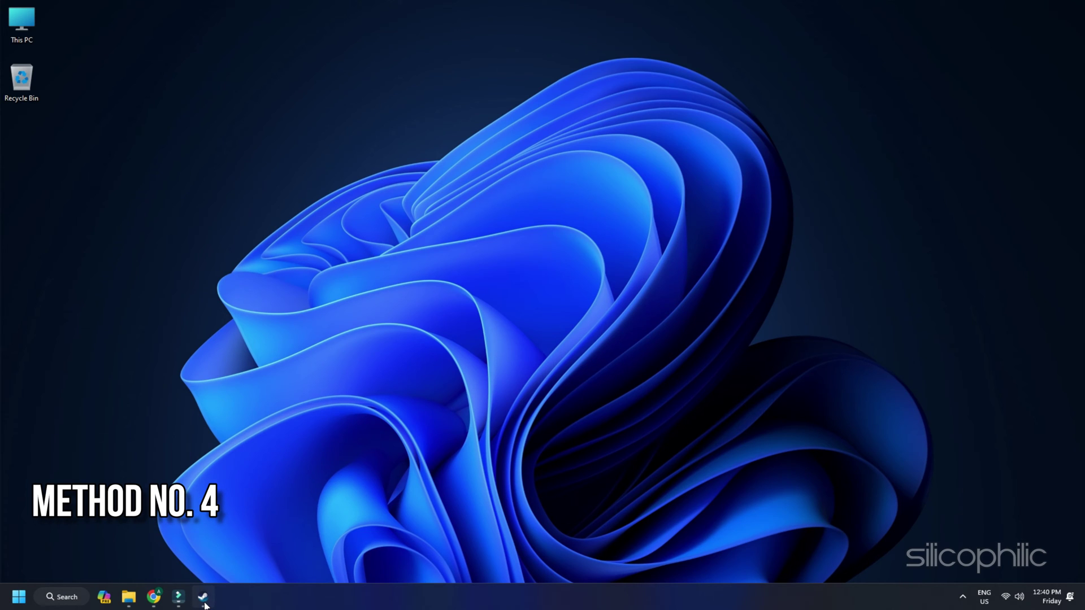
Verify the integrity of THE FINALS game files from its Steam Library properties.
click(204, 606)
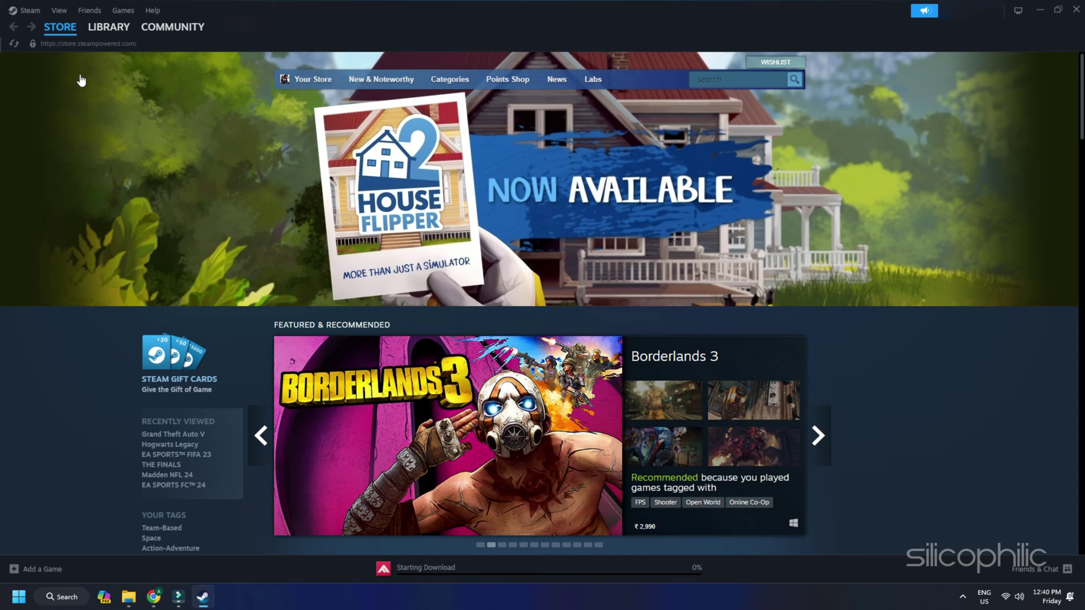
click(95, 29)
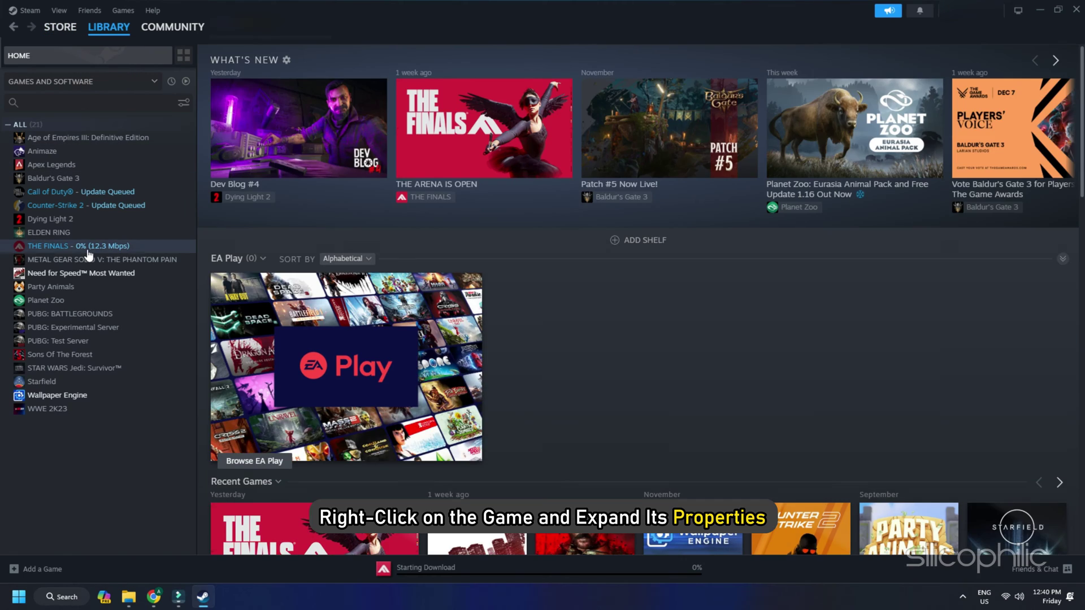
click(88, 250)
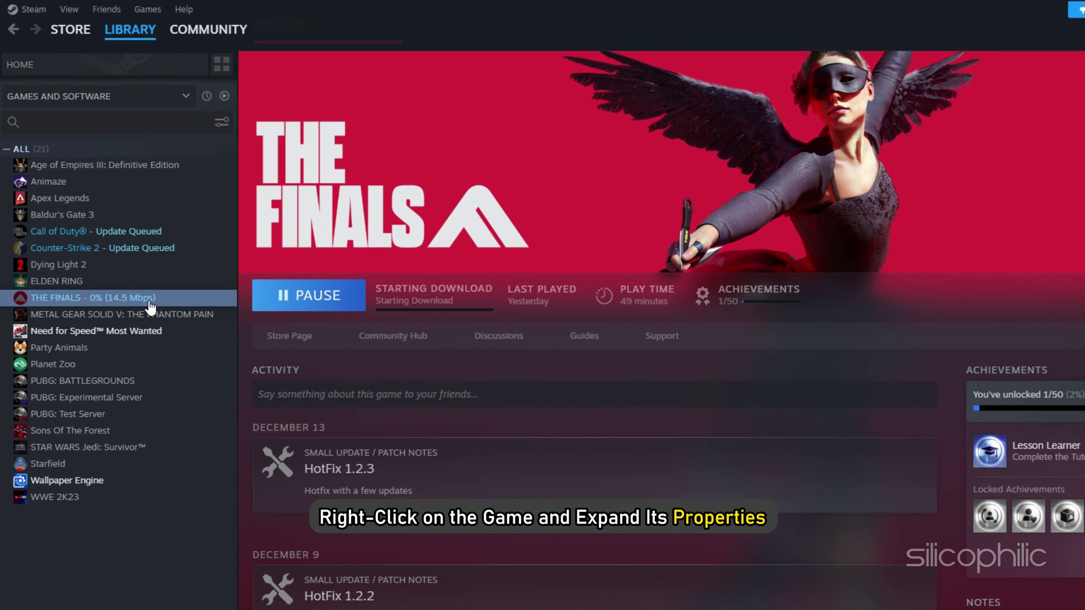
right_click(122, 248)
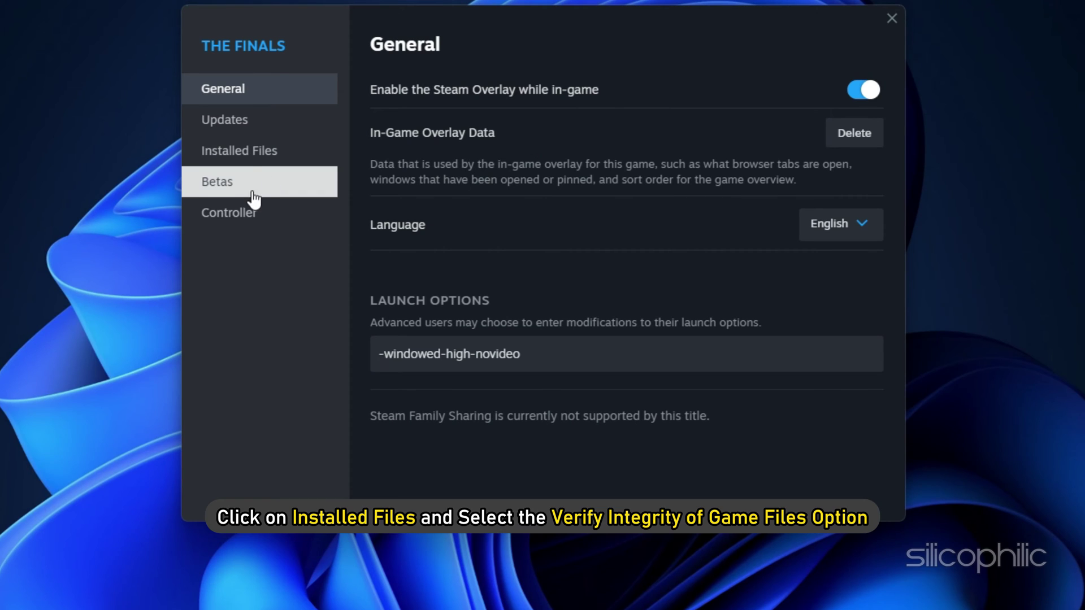
click(255, 158)
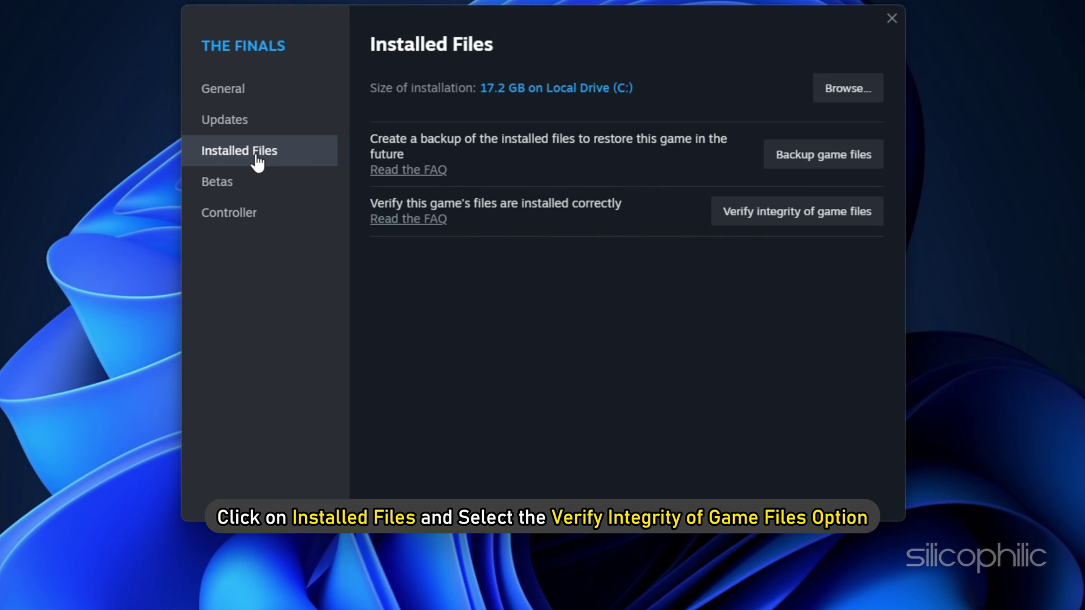
click(819, 223)
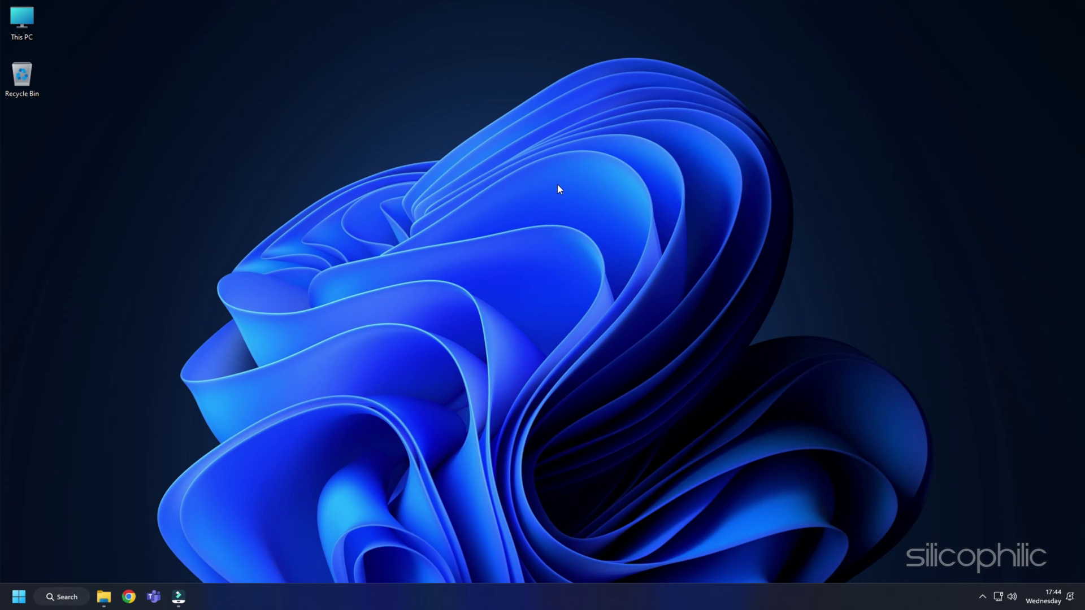
In Device Manager, search automatically for an updated NVIDIA GeForce RTX 3070 driver.
right_click(19, 597)
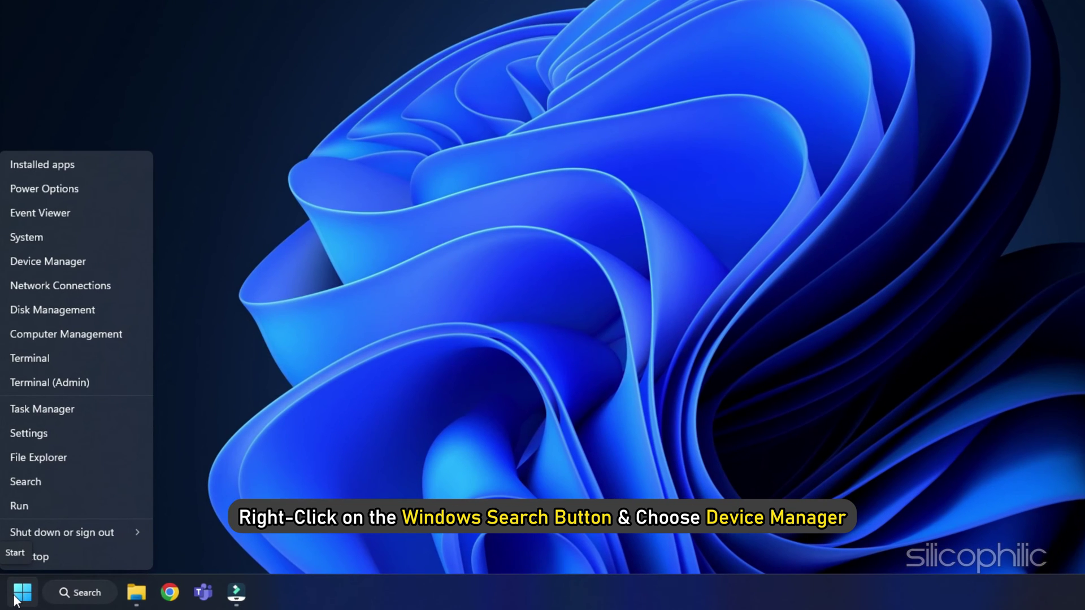
click(92, 271)
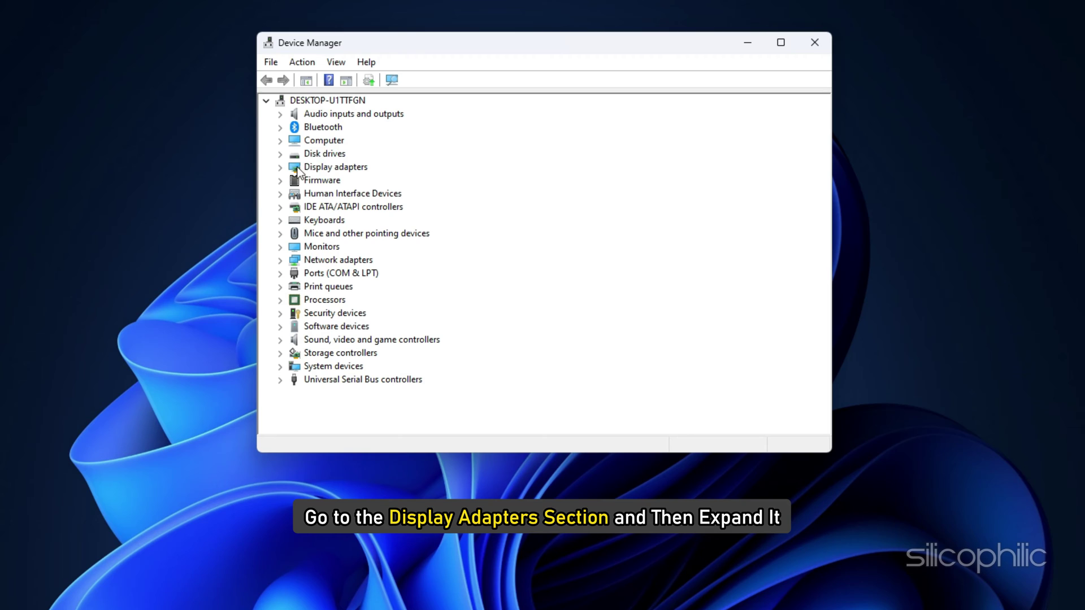
click(290, 169)
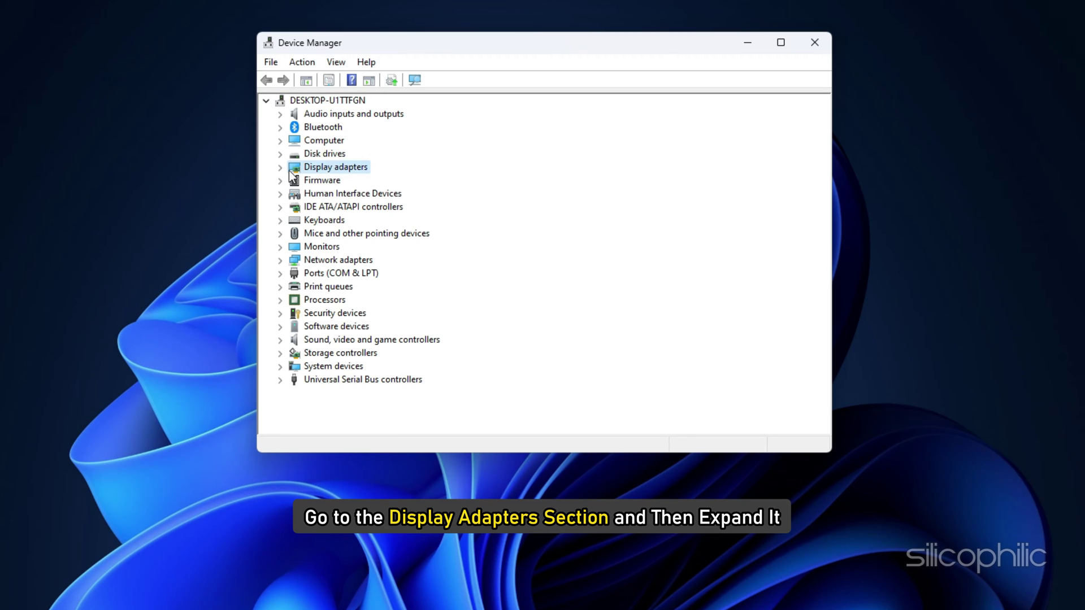
click(280, 169)
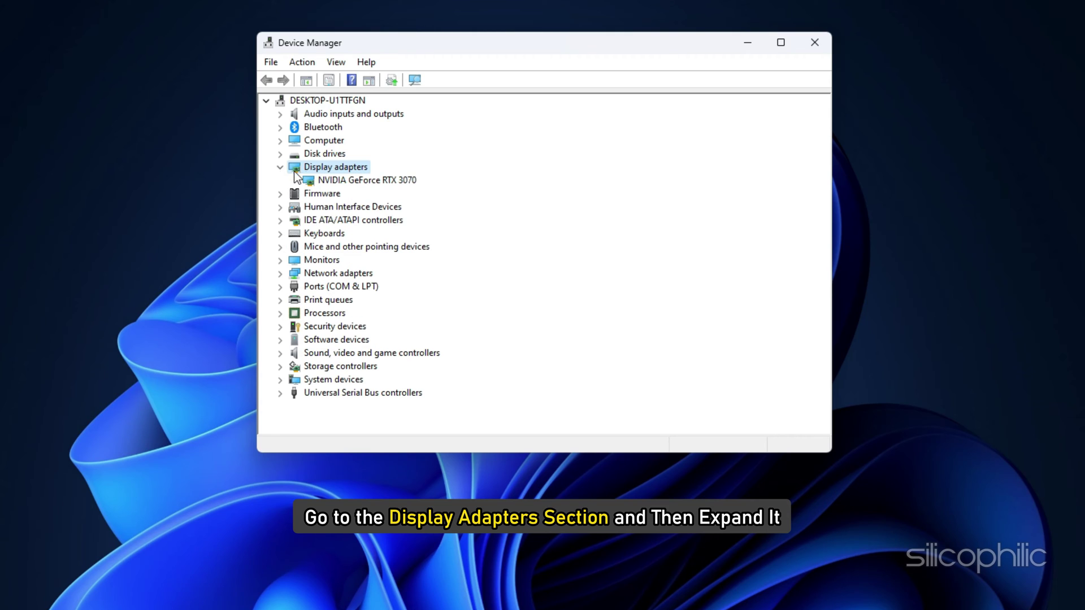
click(413, 184)
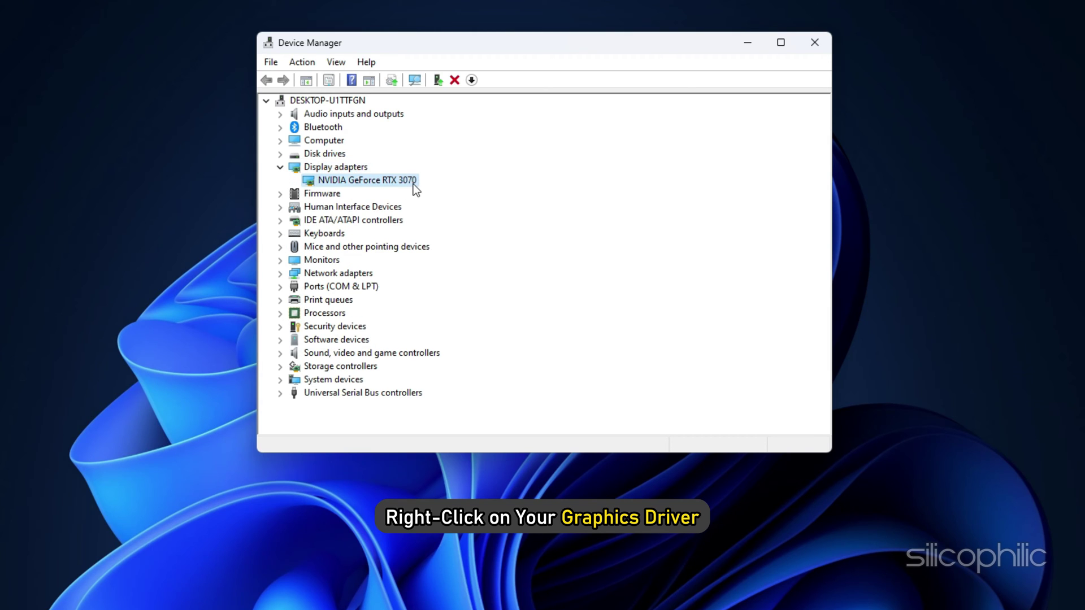
right_click(413, 185)
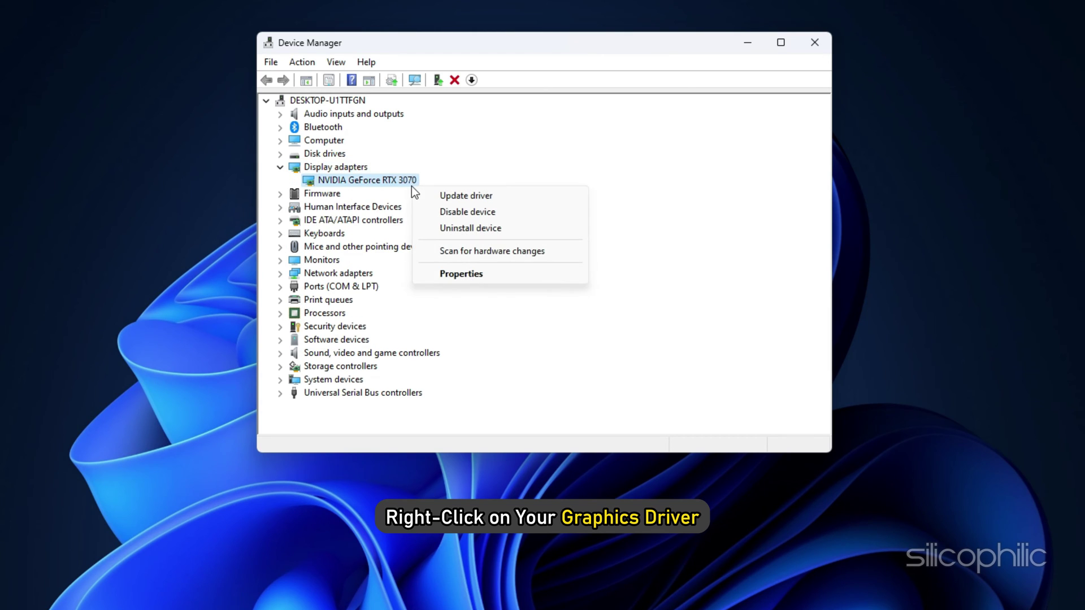
click(503, 199)
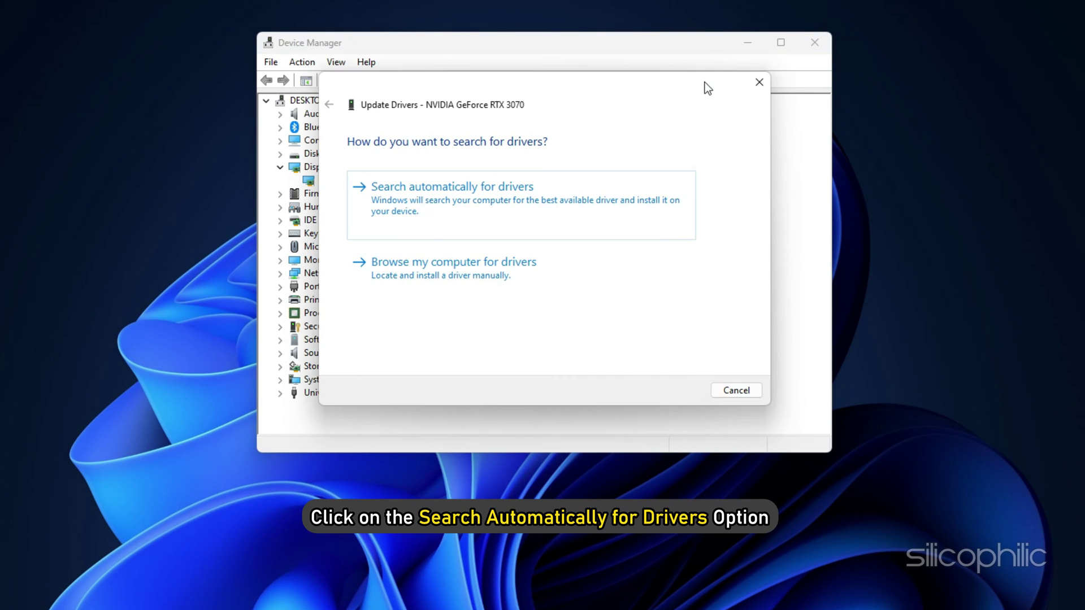
click(544, 186)
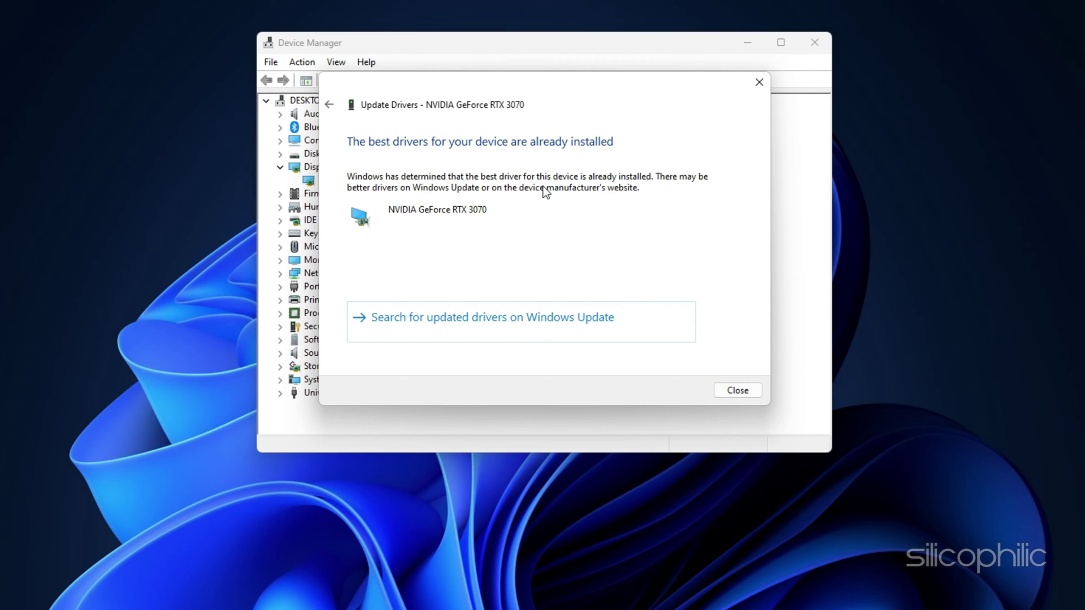
click(745, 393)
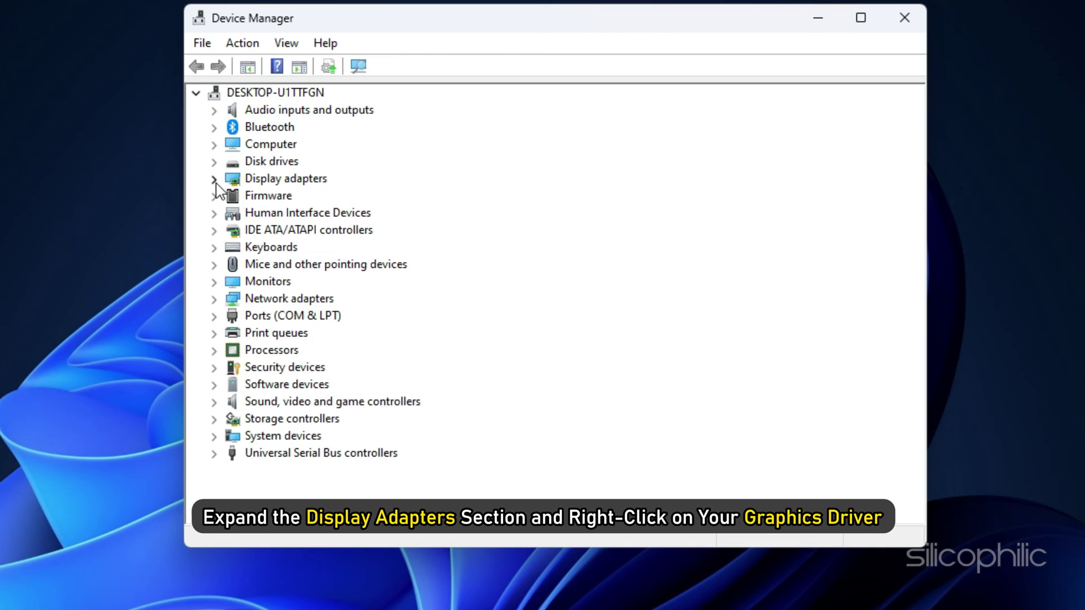
Uninstall the NVIDIA GeForce RTX 3070 device, removing its driver as well.
click(215, 180)
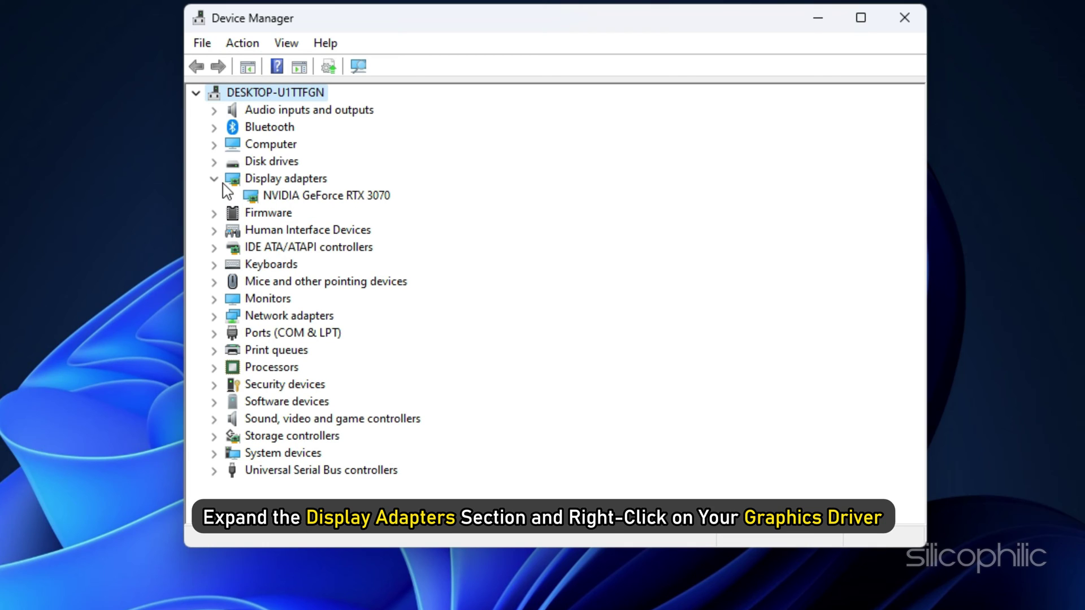
click(392, 197)
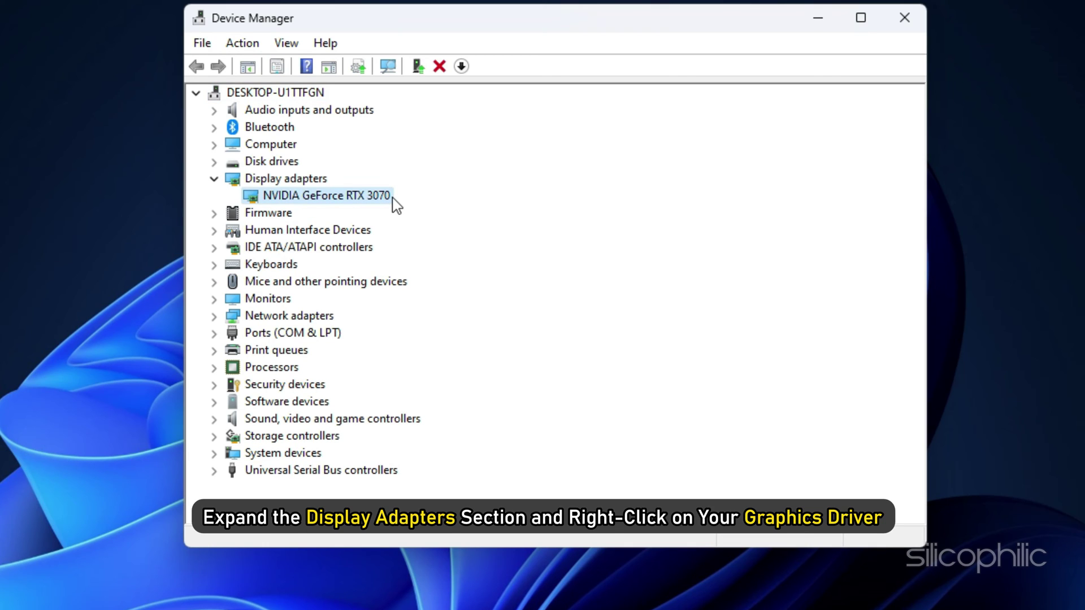
right_click(393, 199)
click(517, 255)
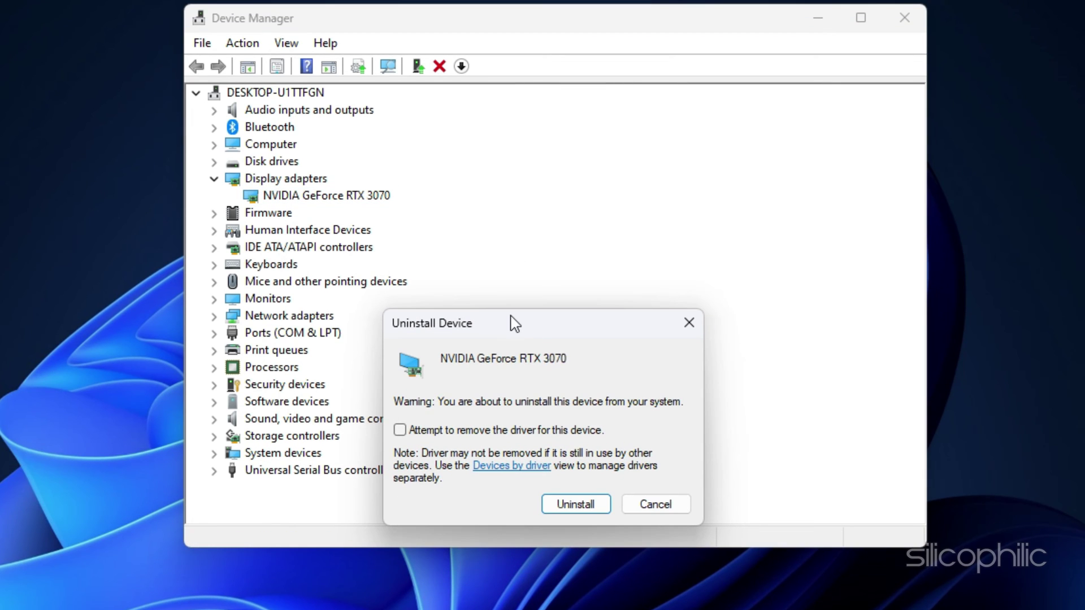
click(400, 430)
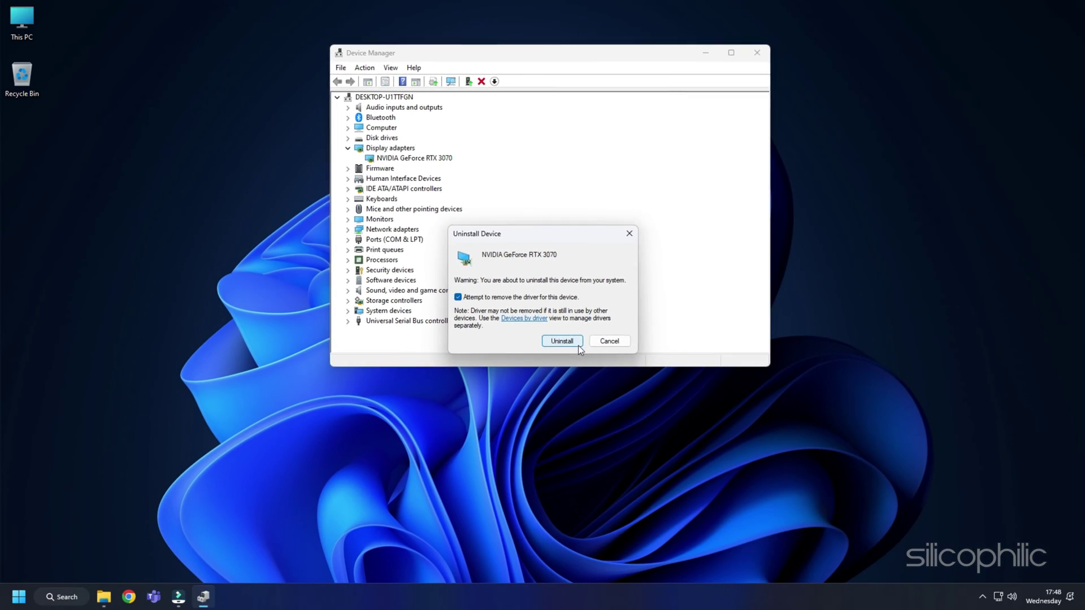
click(578, 344)
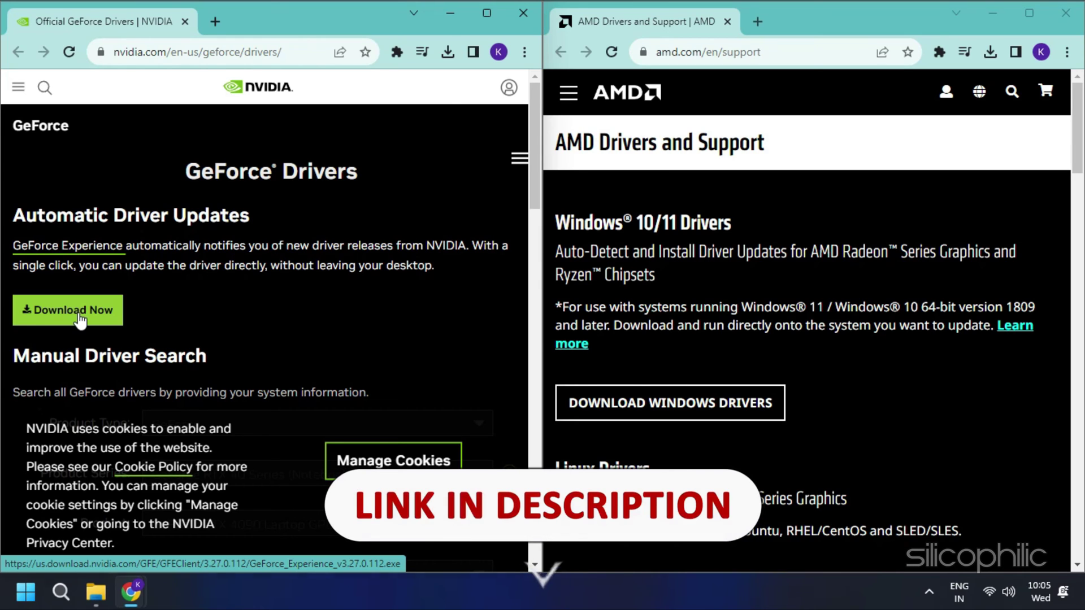
Download the GeForce Experience and AMD Adrenalin installers and launch both.
click(80, 320)
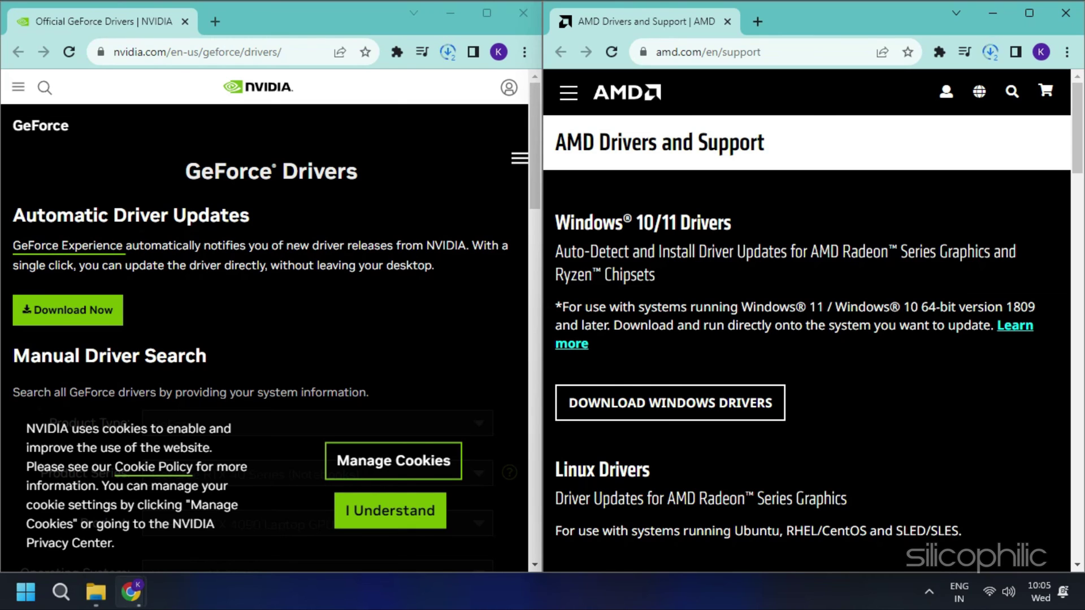
click(991, 52)
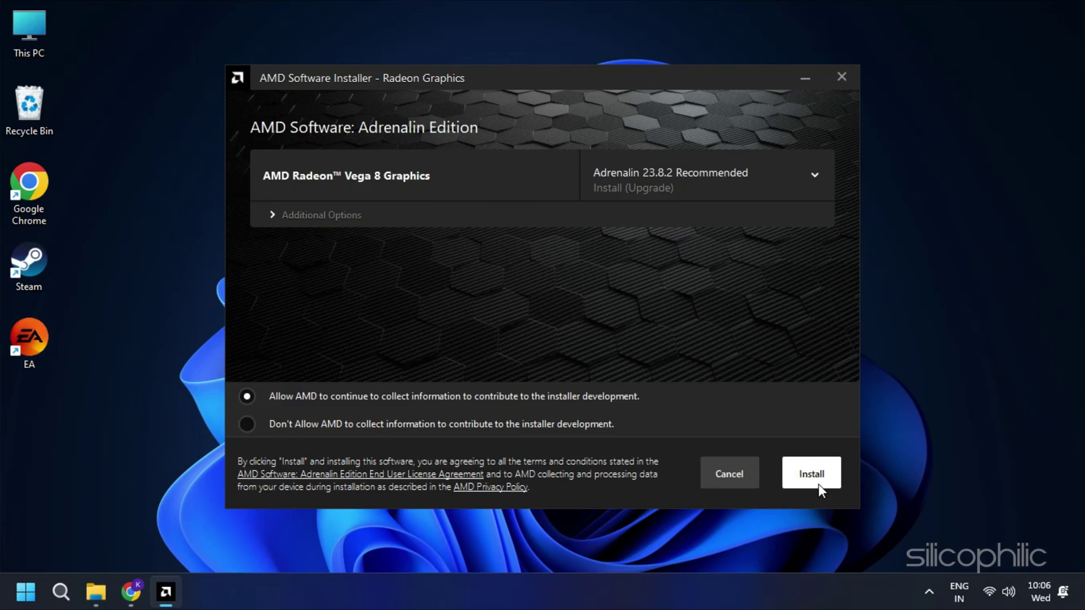
click(811, 474)
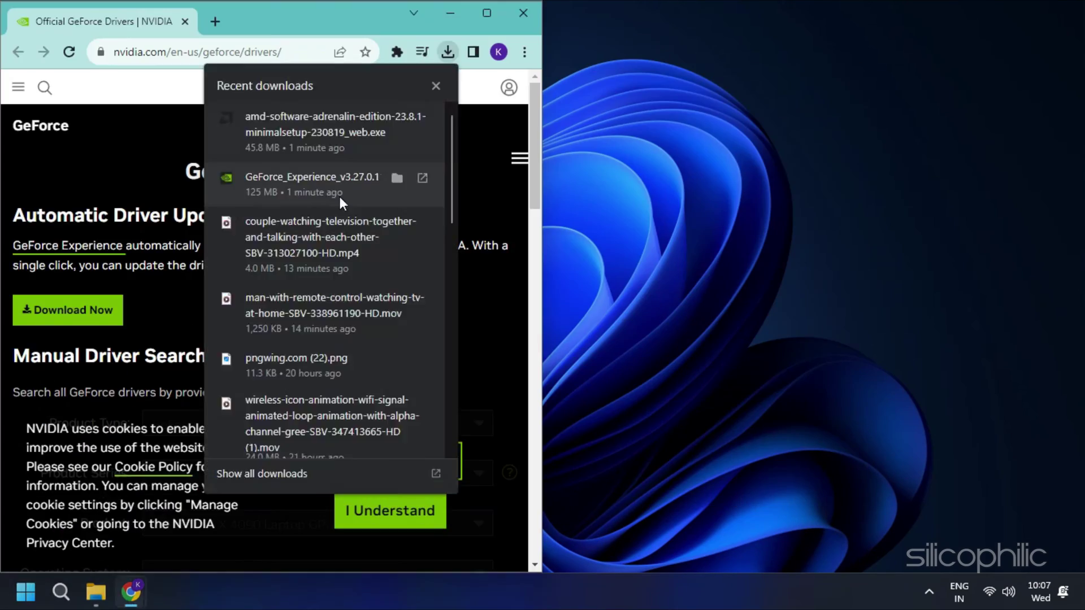
click(339, 196)
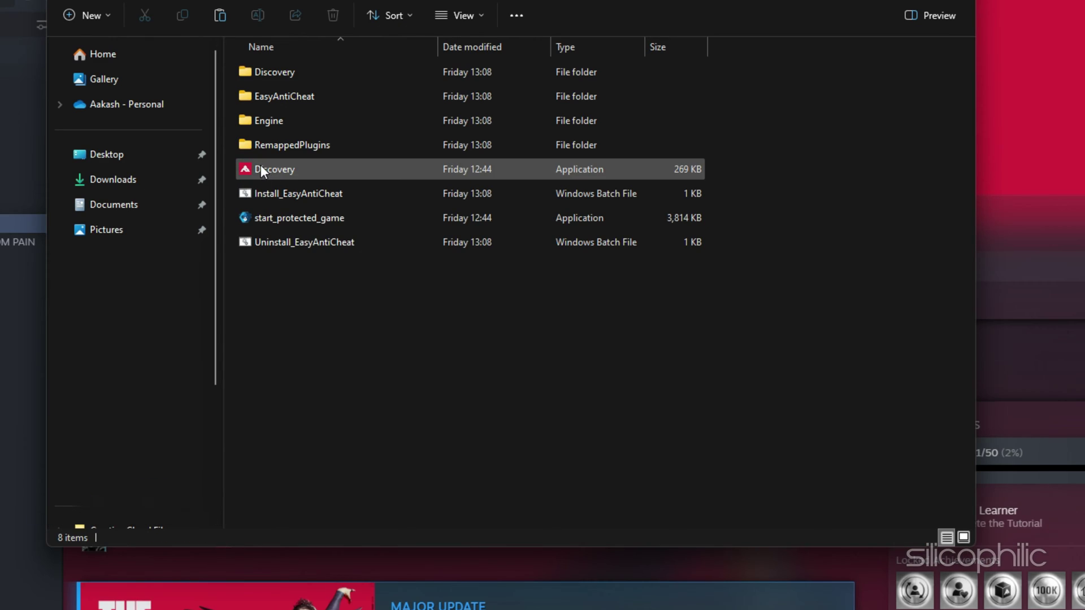
Set the Discovery executable to run in Windows 8 compatibility mode and save its properties.
right_click(261, 166)
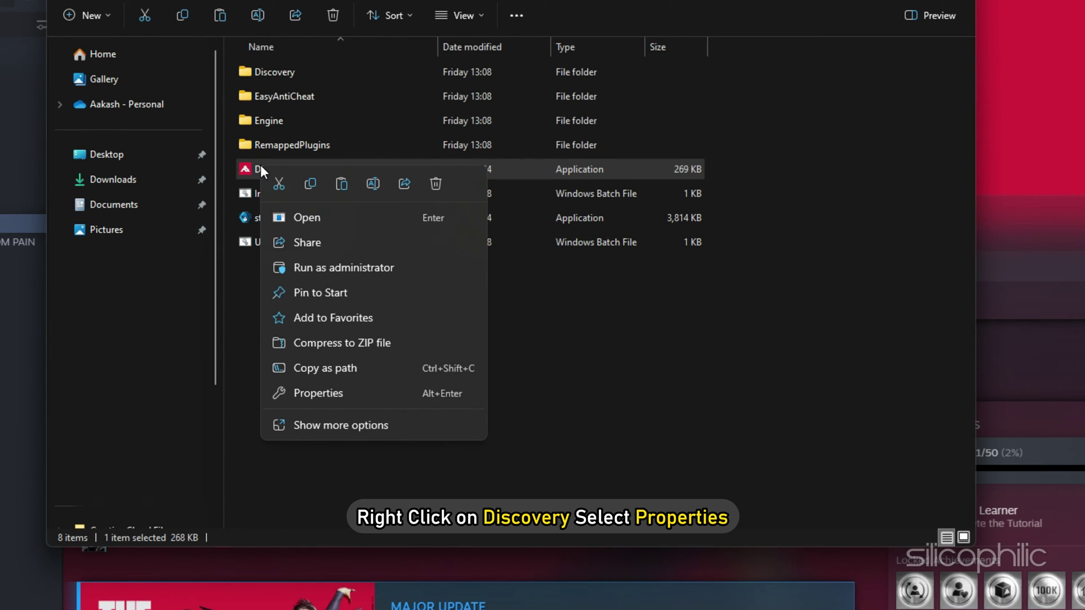
click(312, 393)
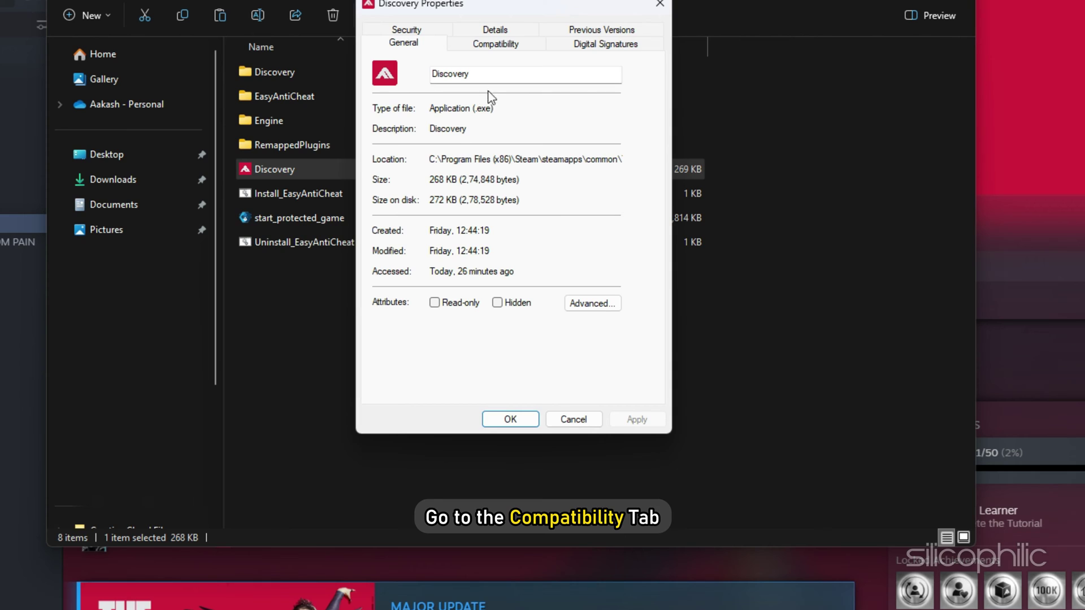
click(500, 47)
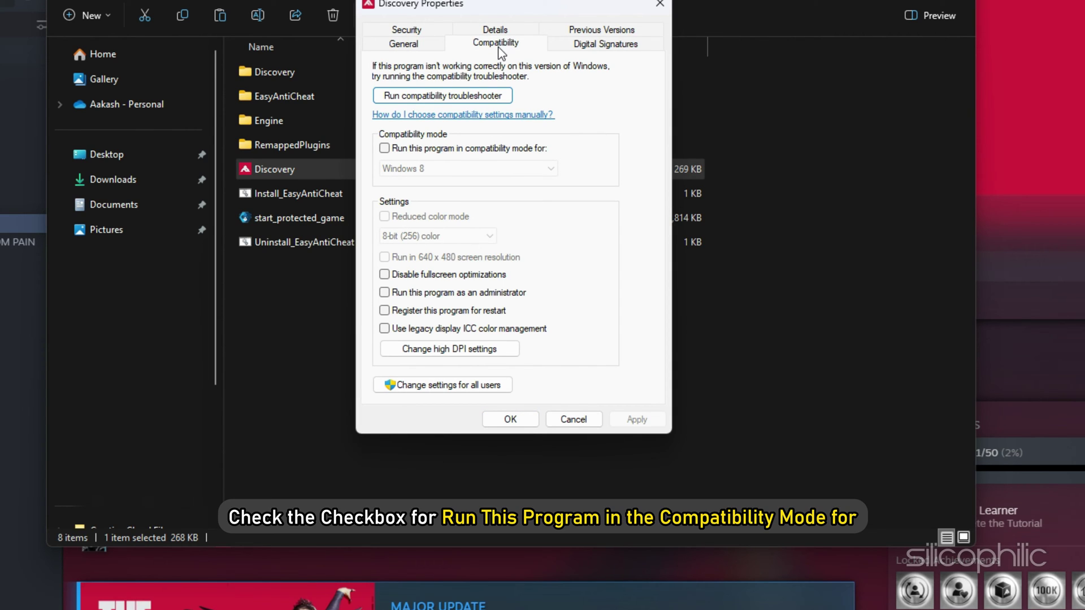
click(386, 150)
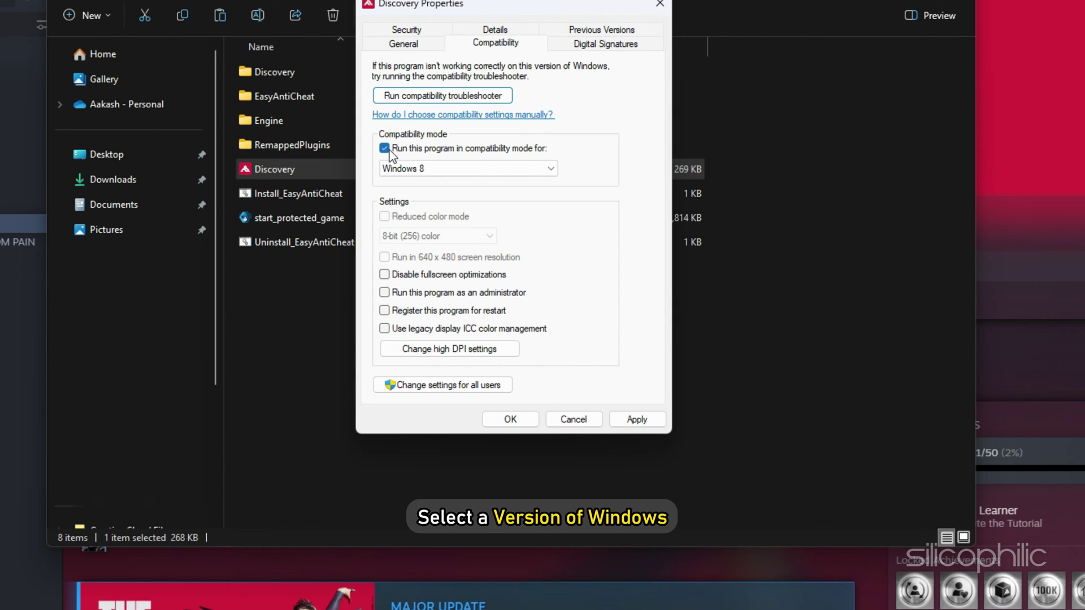
click(549, 169)
click(421, 223)
click(637, 420)
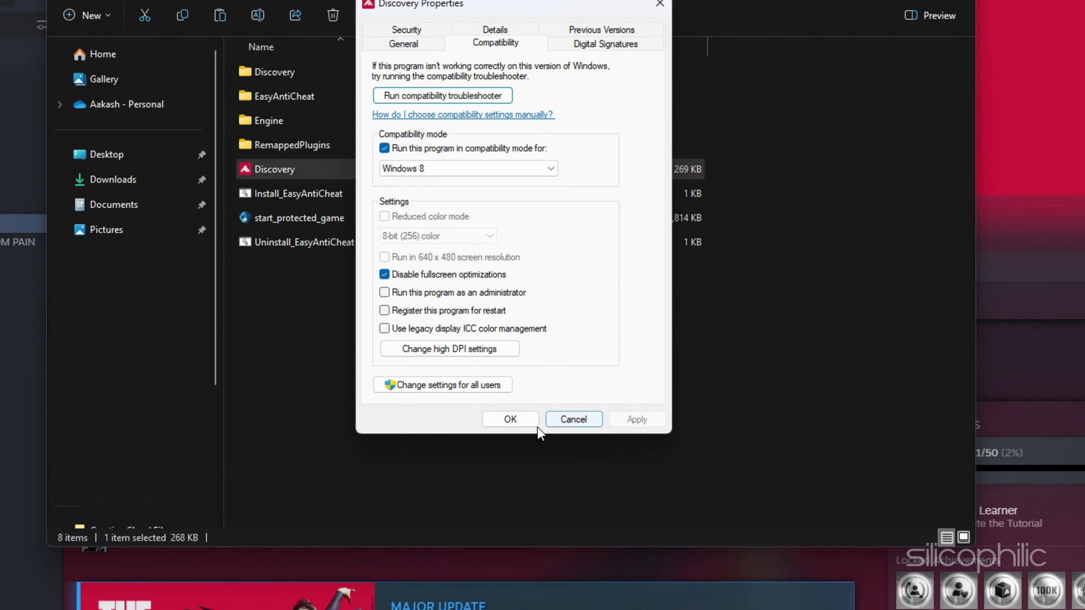
click(511, 419)
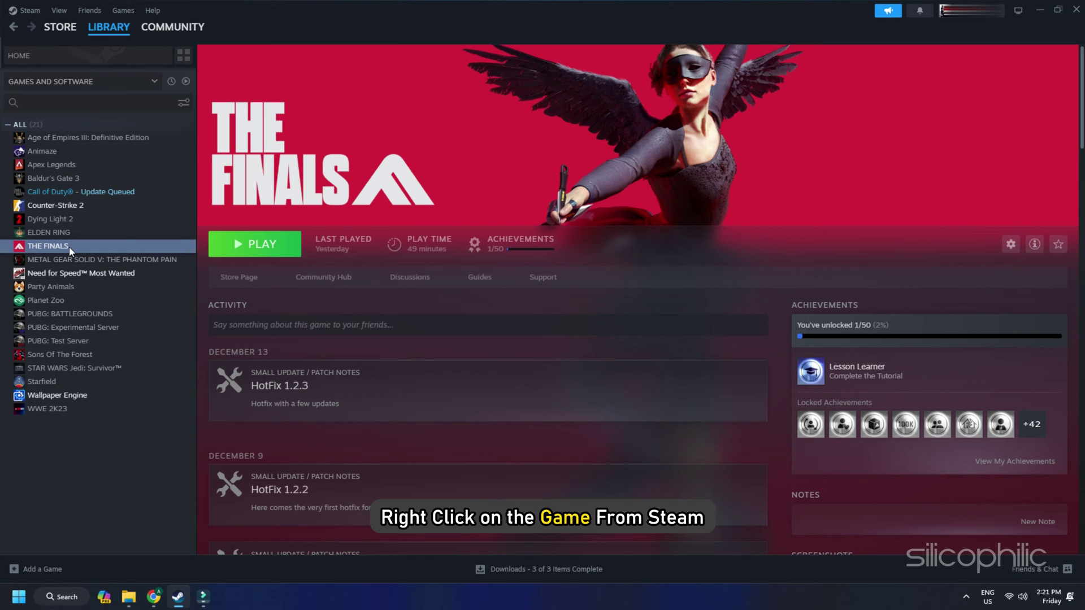
Set THE FINALS' Steam launch option to -dx12 instead of -dx11, then close its properties.
right_click(69, 246)
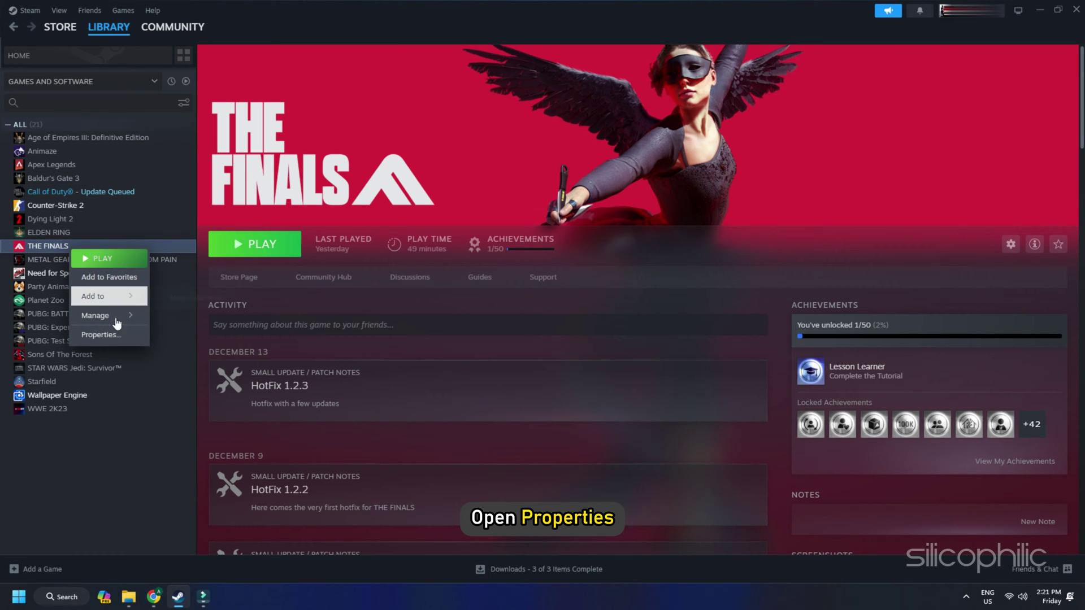
click(100, 334)
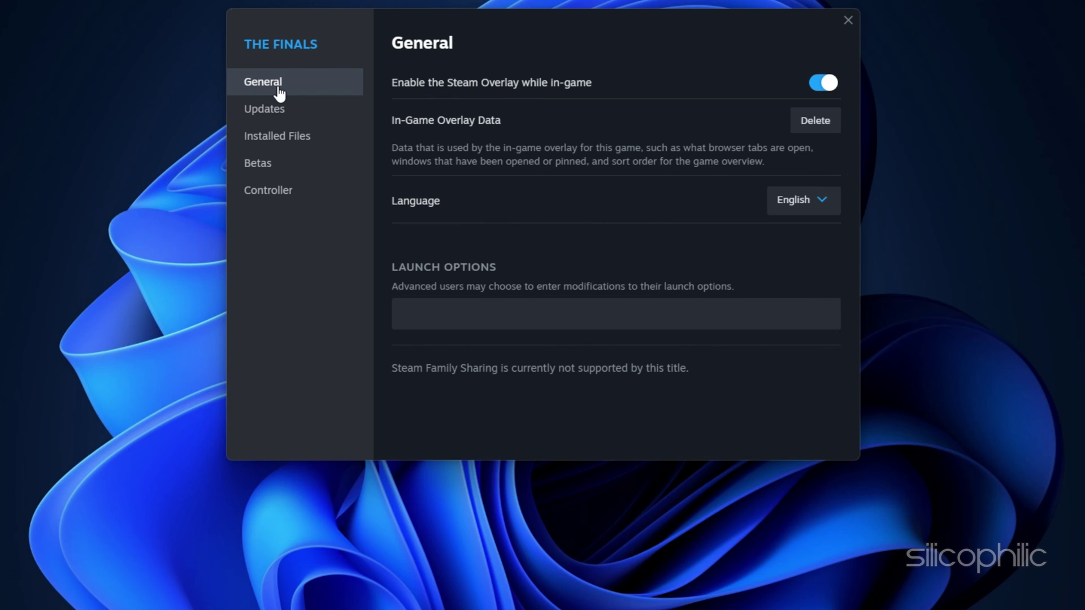
click(448, 313)
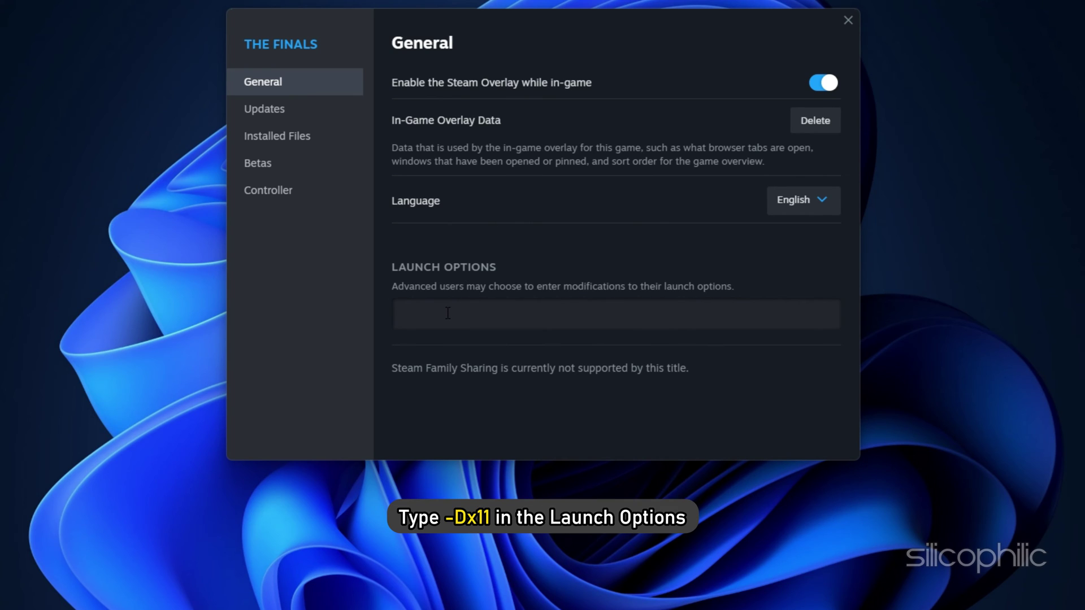
text(-dx11)
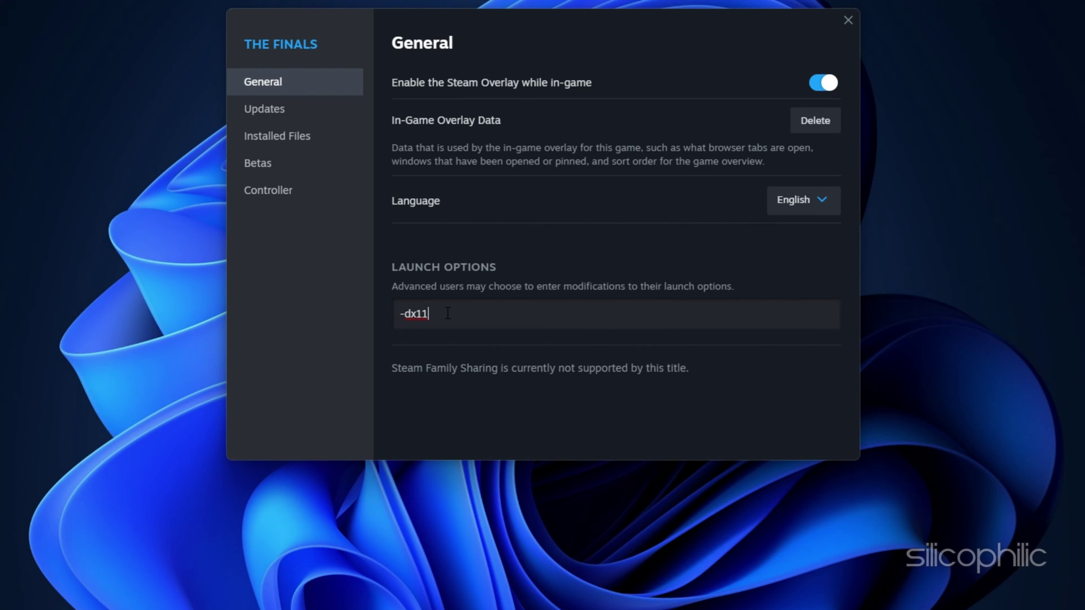
key(BackSpace)
text(2)
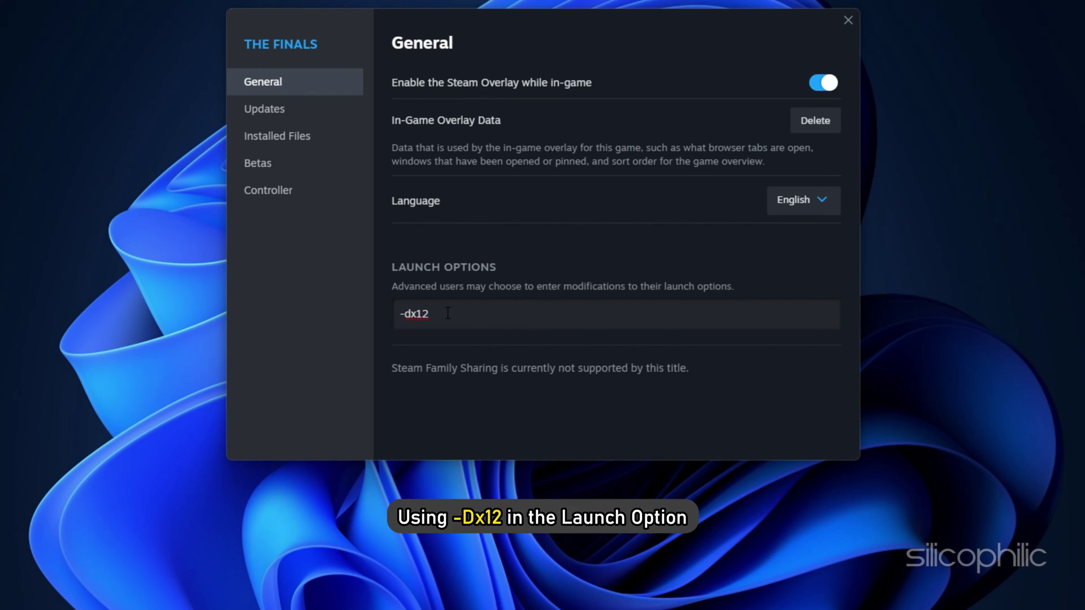
click(848, 21)
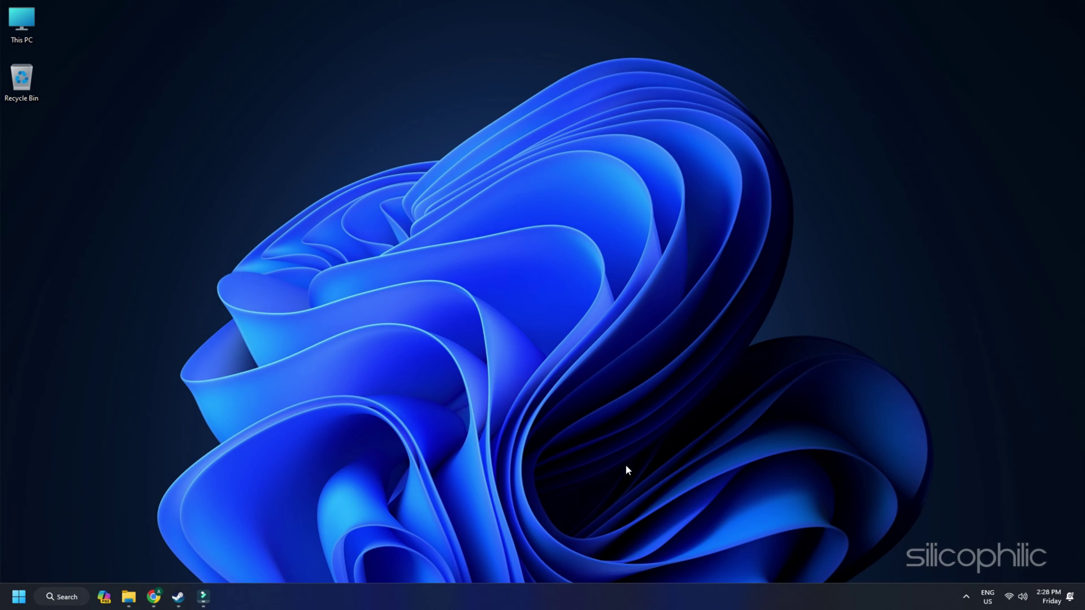
Launch Windows Security via search and reach Firewall & network protection's 'Allow an app through firewall' list.
click(59, 603)
text(wi)
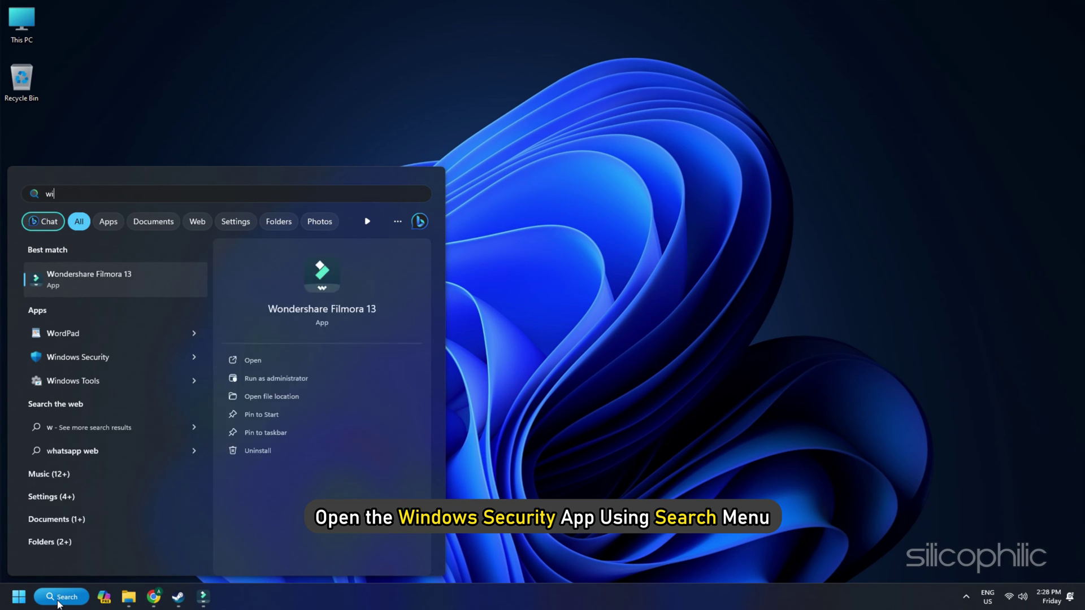
text(ndows Security)
key(Tab)
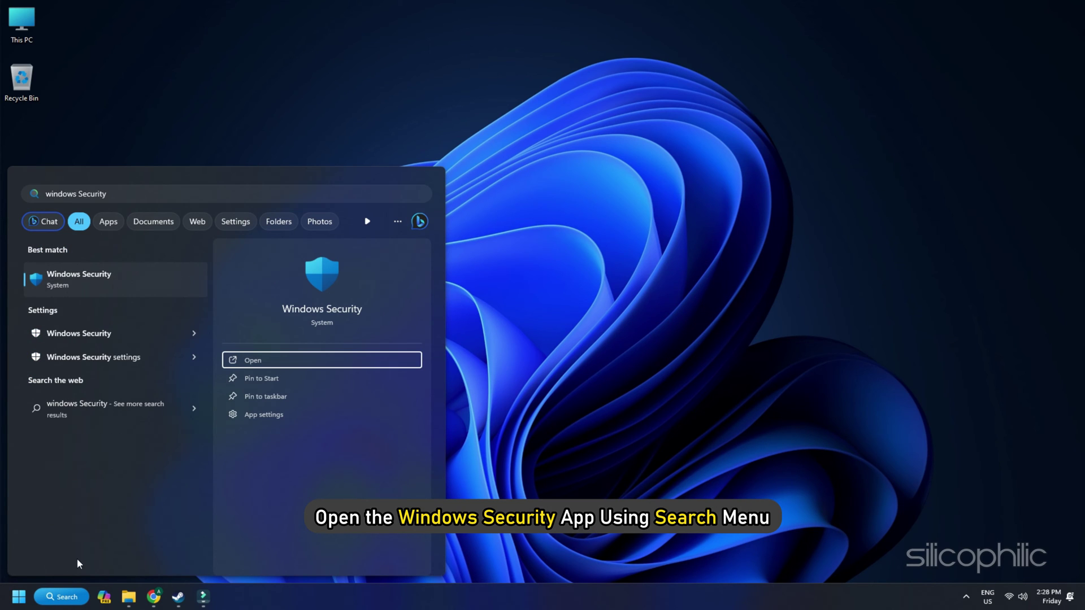
click(117, 283)
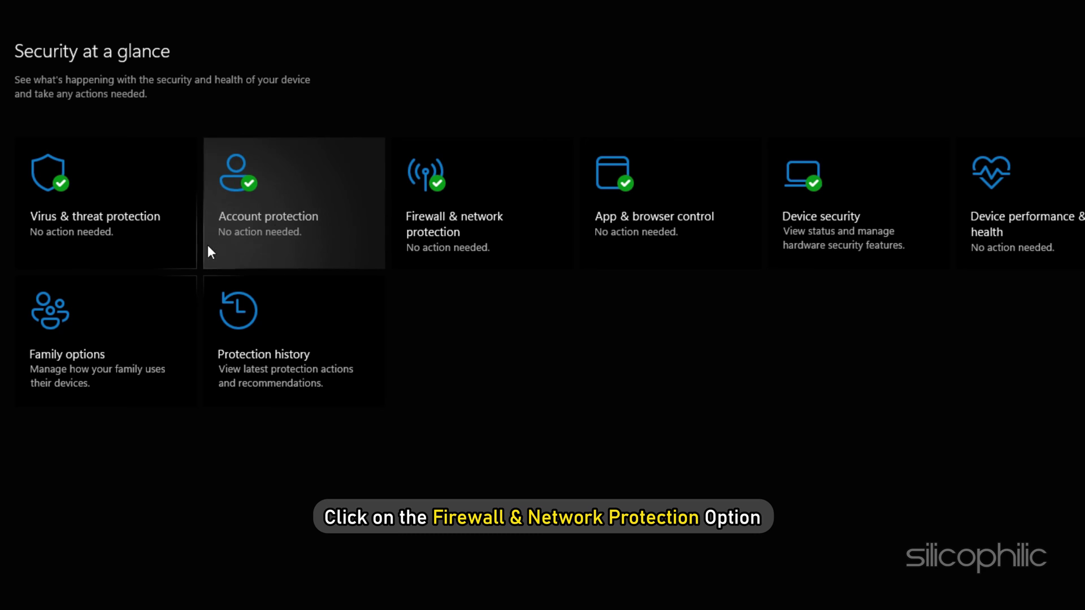
click(551, 201)
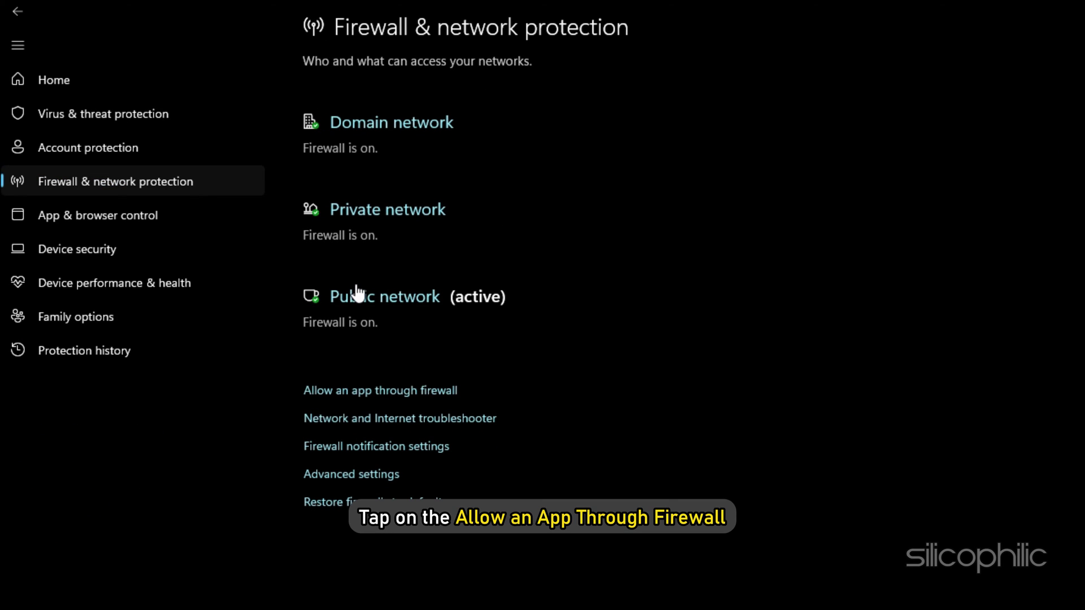
click(397, 395)
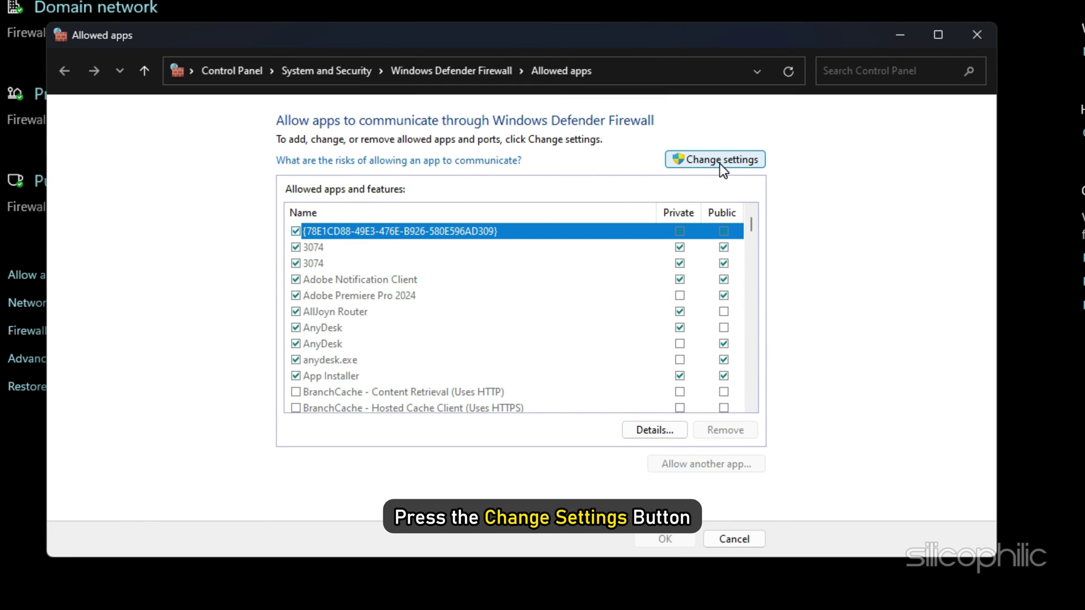
Add the Discovery.exe game executable to the firewall's allowed apps.
click(720, 163)
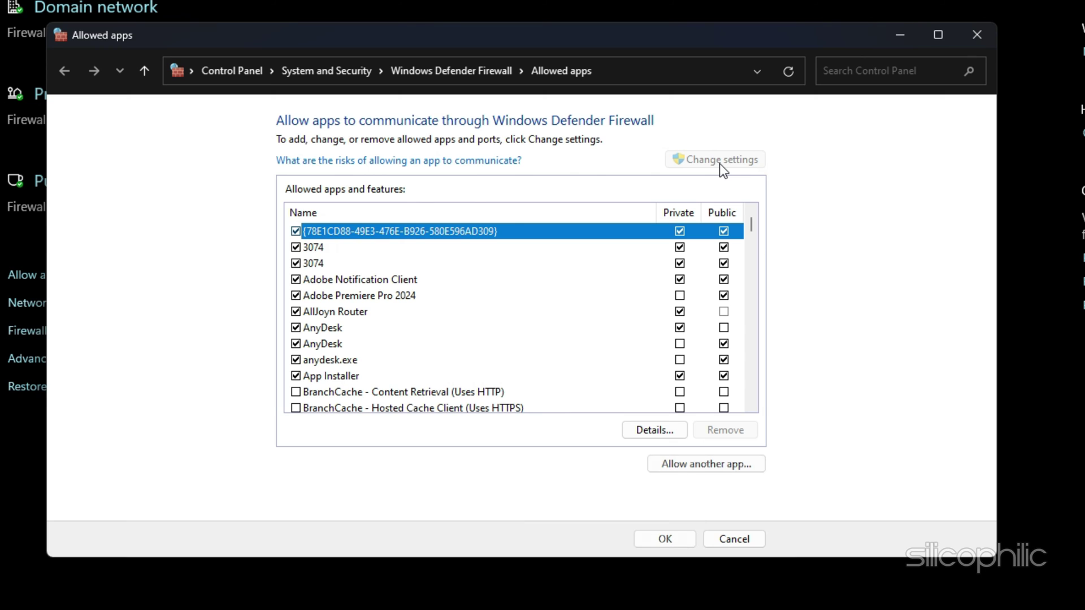
click(731, 472)
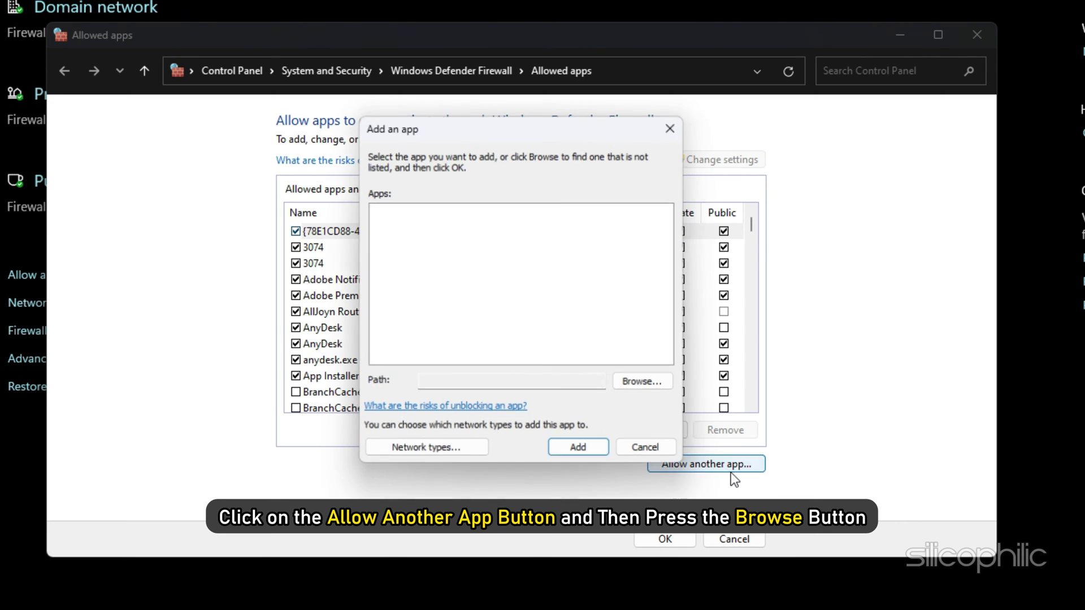
click(646, 383)
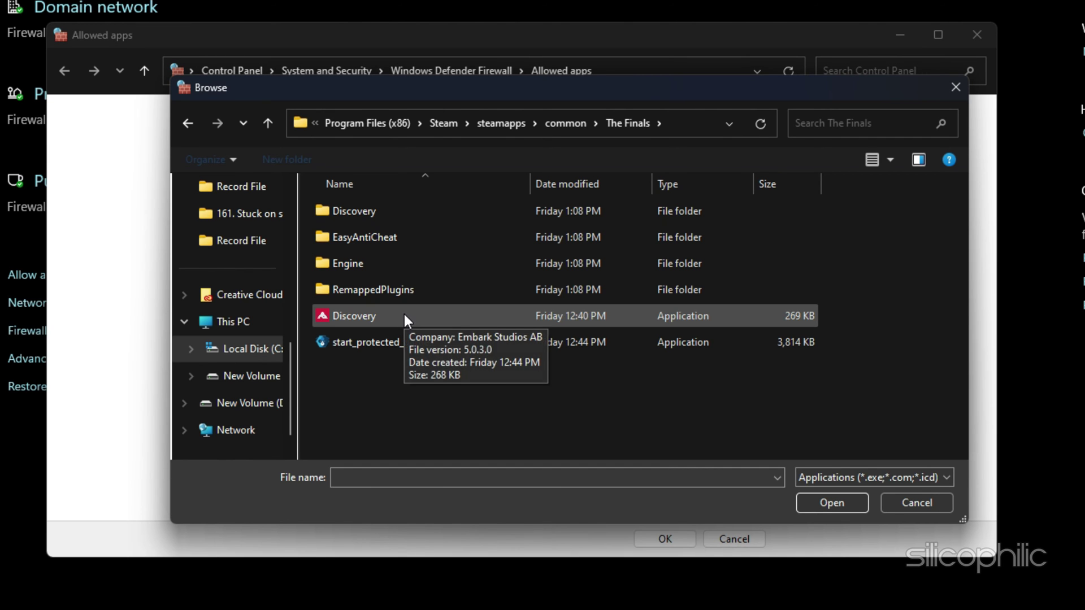
click(415, 317)
click(831, 503)
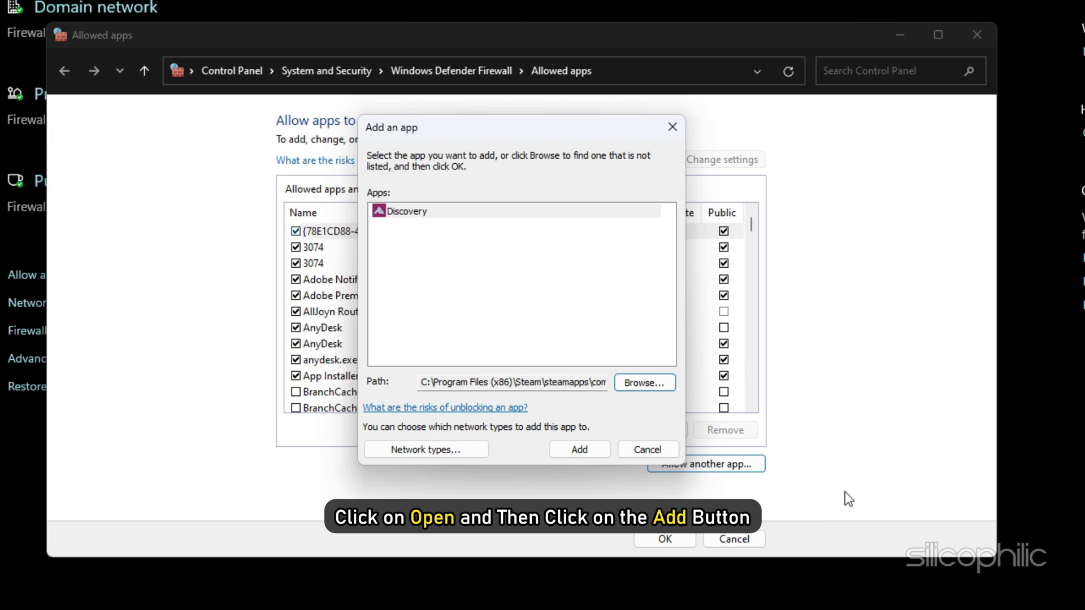
click(579, 449)
Allow THE FINALS on both Private and Public networks and save the exception.
click(436, 246)
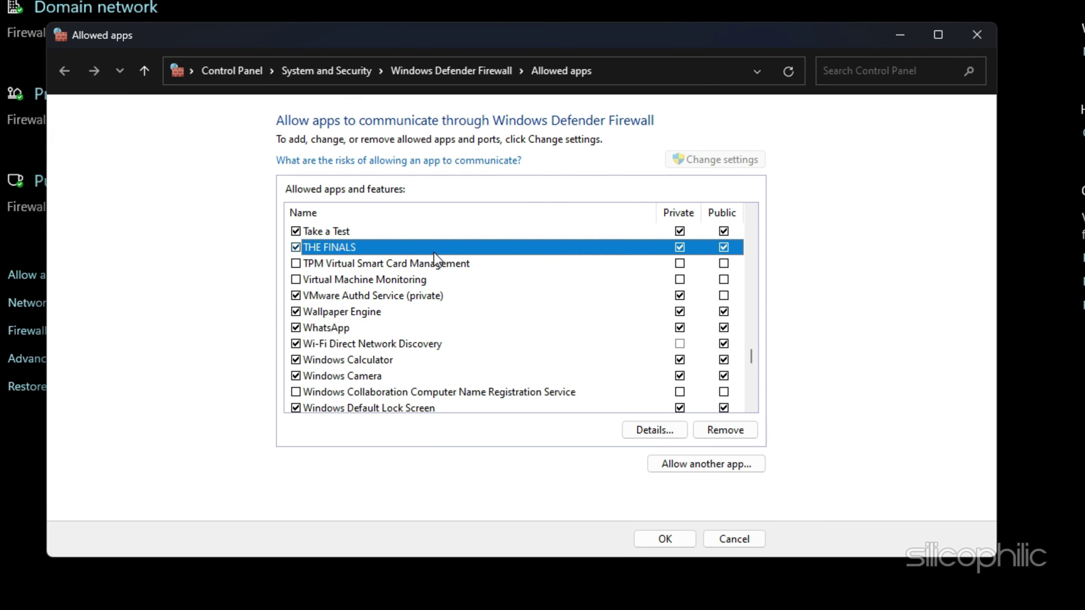
click(679, 248)
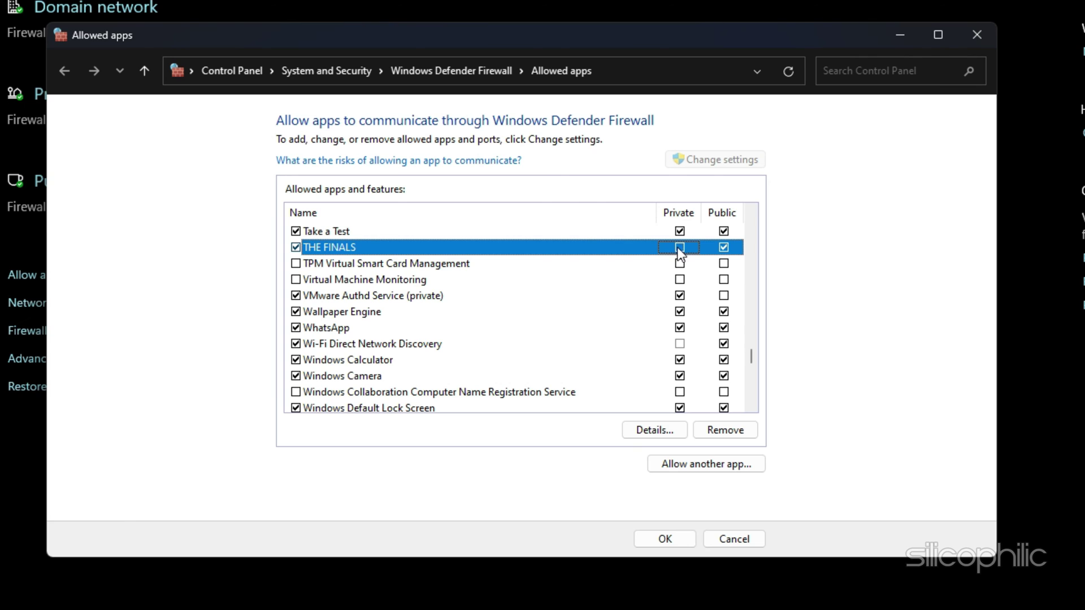
click(724, 247)
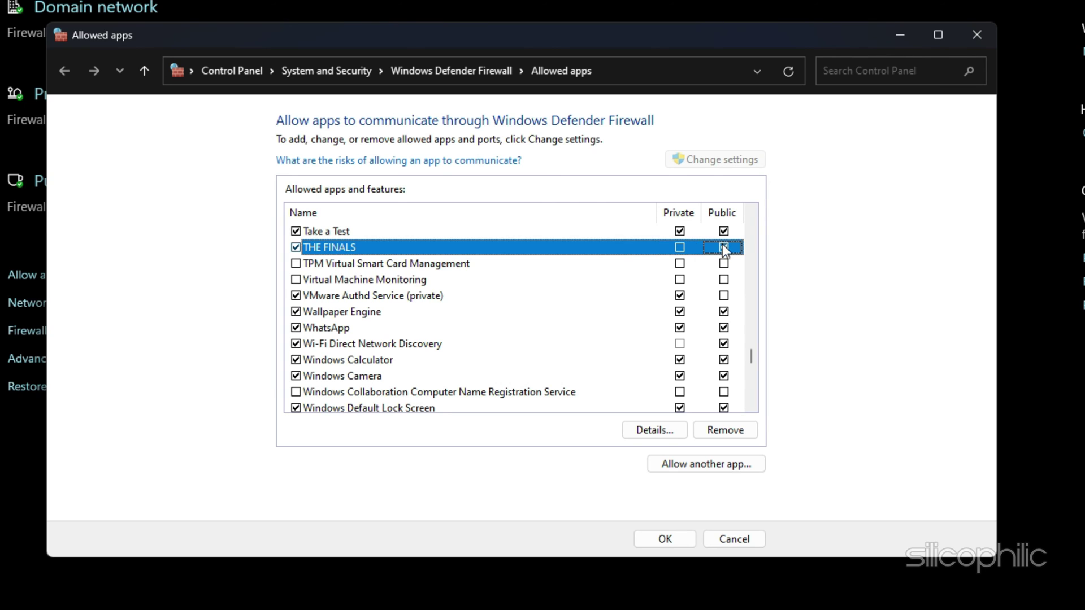
click(680, 249)
click(663, 538)
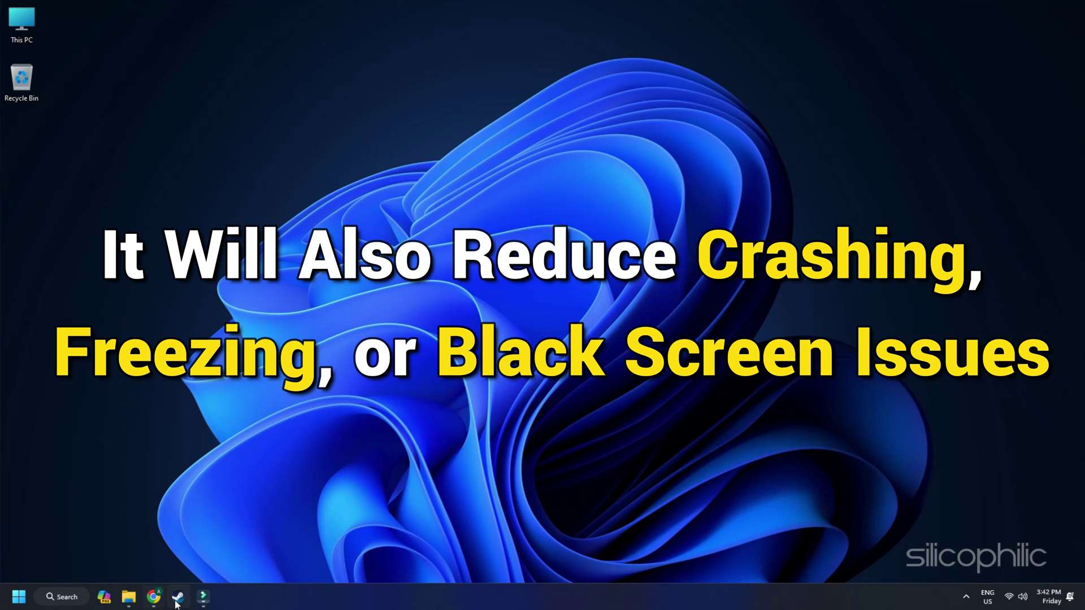
Disable 'Enable the Steam Overlay while in-game' in THE FINALS' Steam Library properties.
click(177, 601)
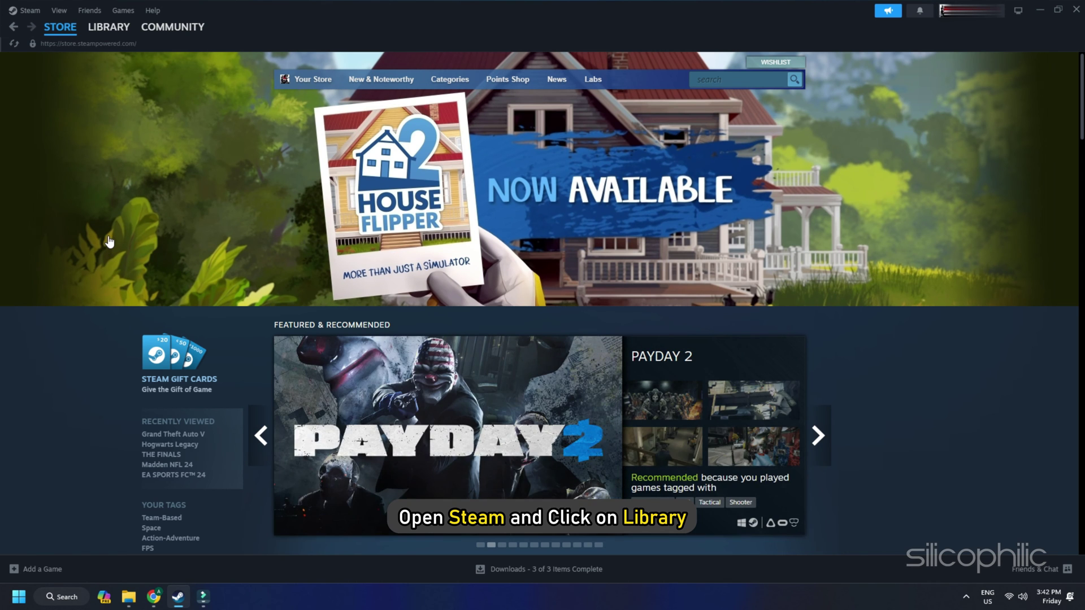
click(96, 31)
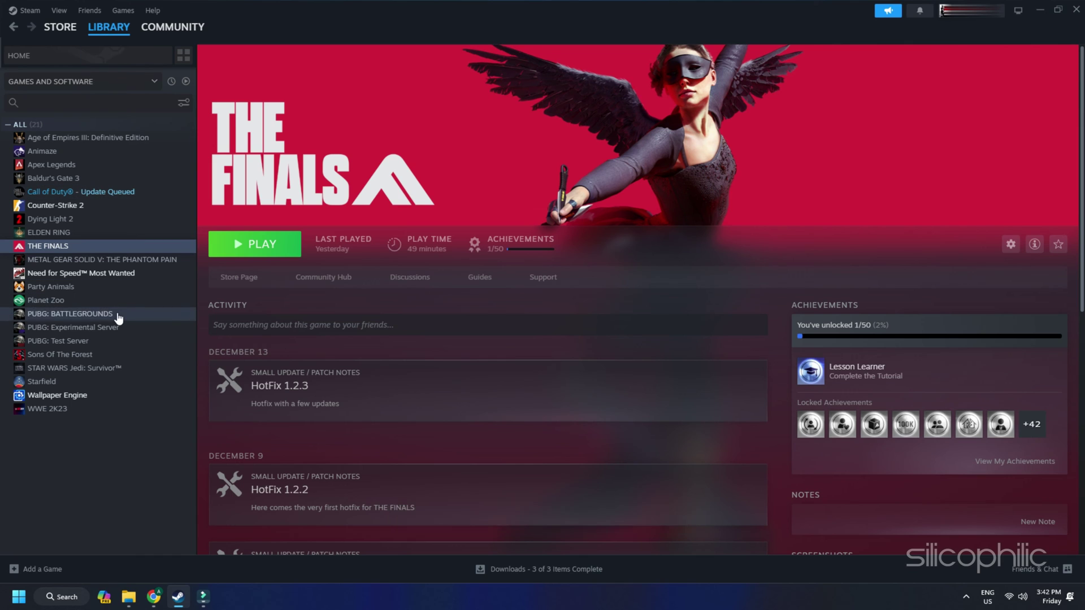
right_click(70, 246)
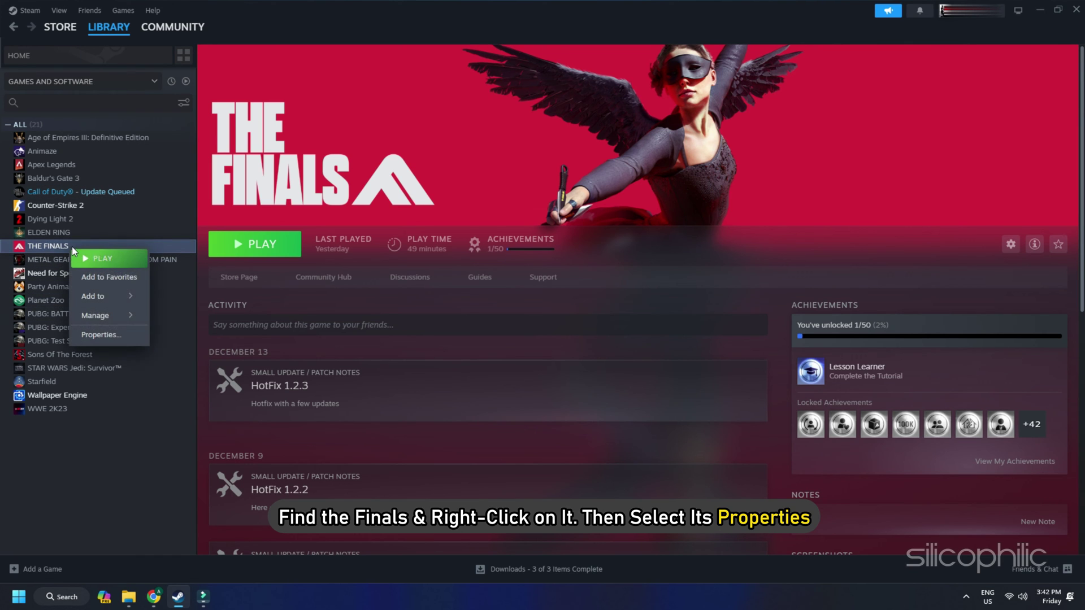
click(134, 338)
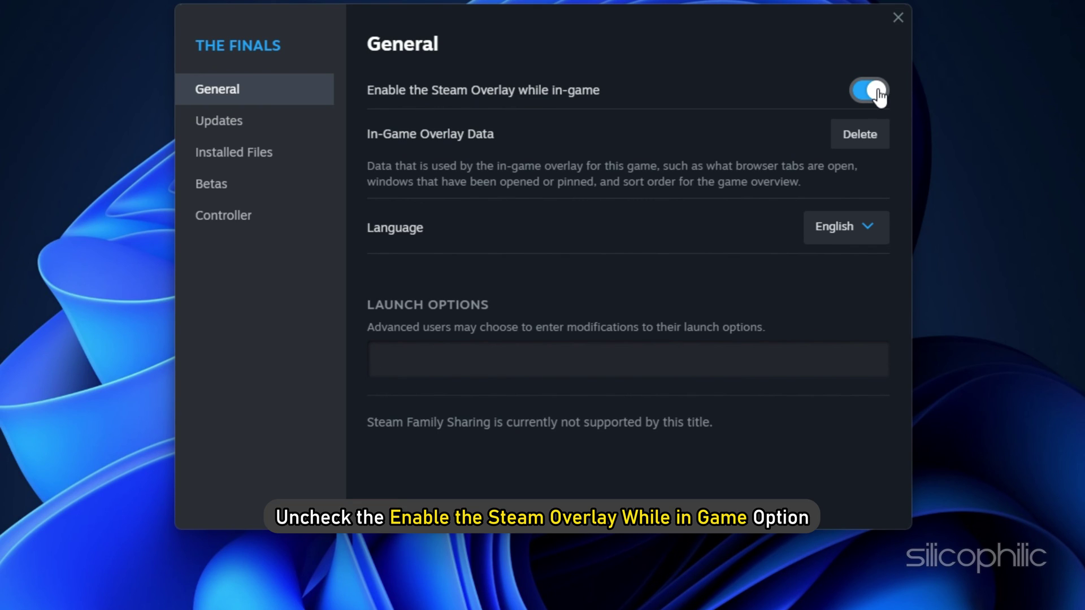
click(879, 93)
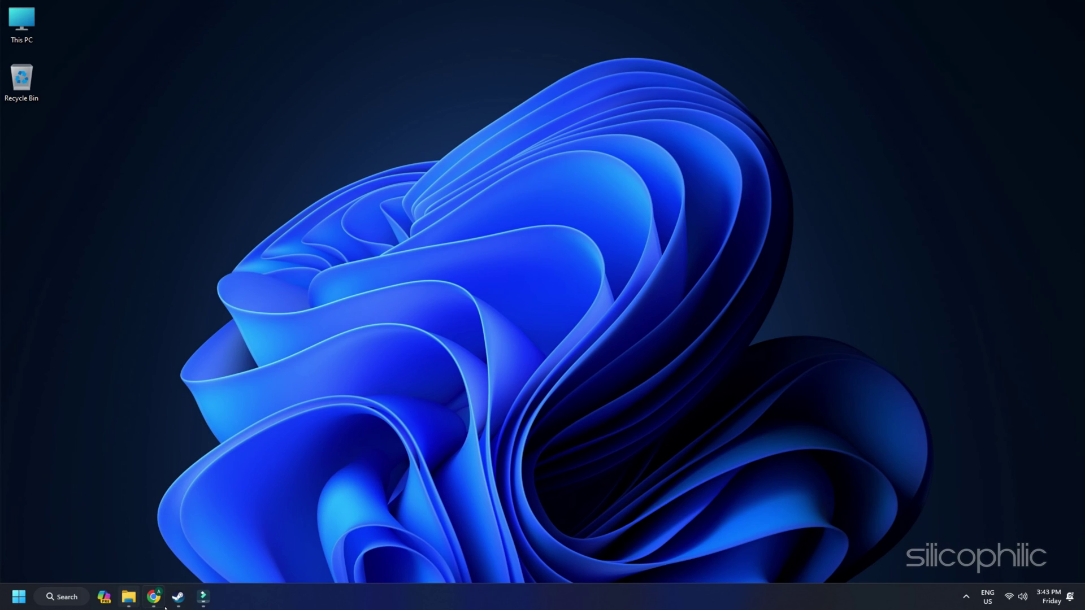
Choose Manage > Uninstall for THE FINALS from the Steam Library.
click(178, 597)
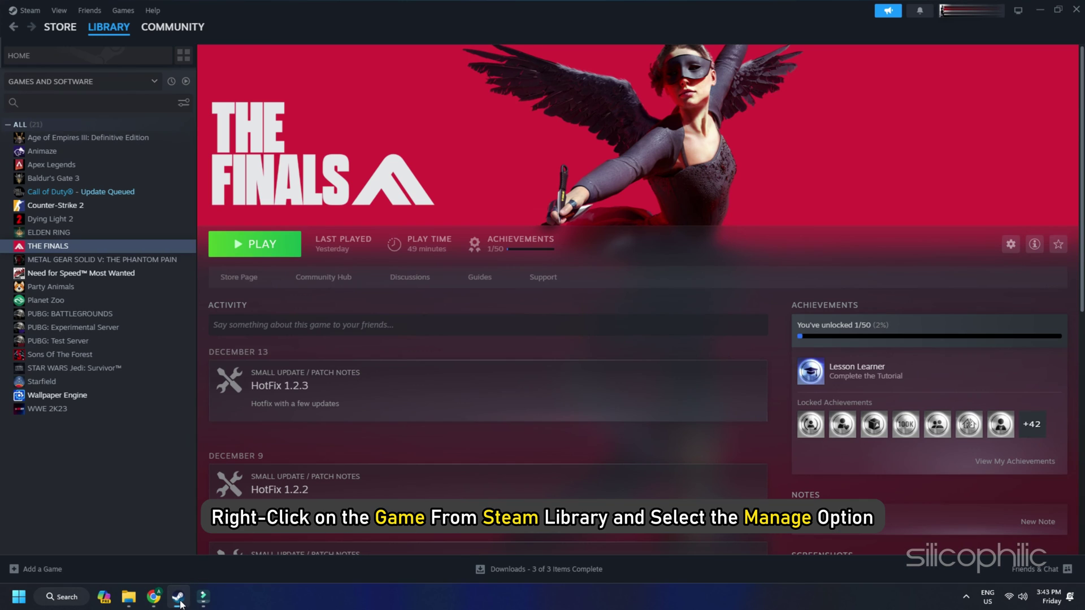
right_click(72, 248)
mouse_move(128, 326)
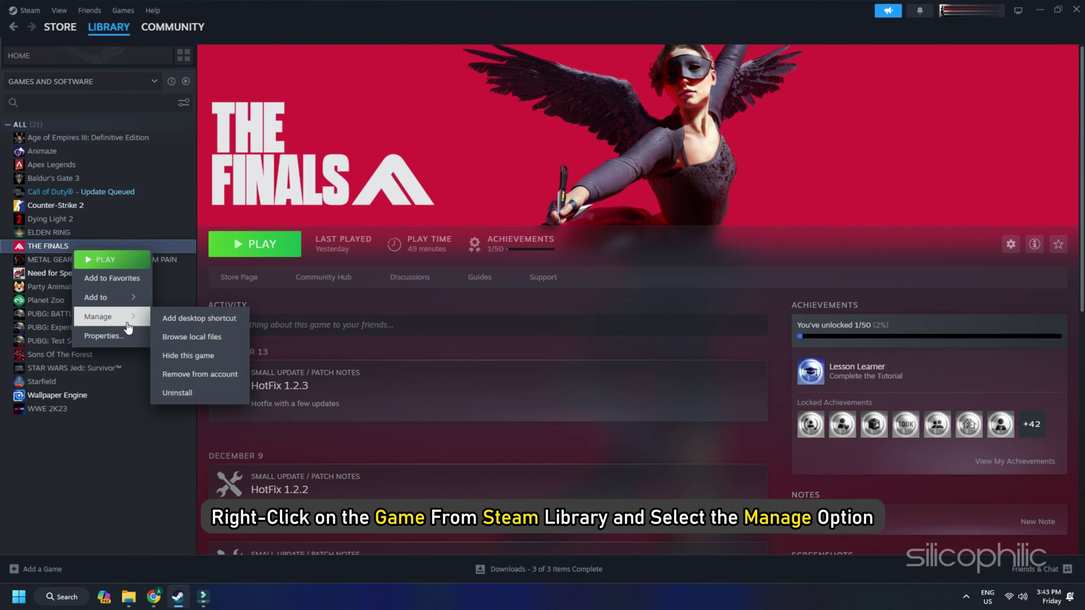
click(208, 394)
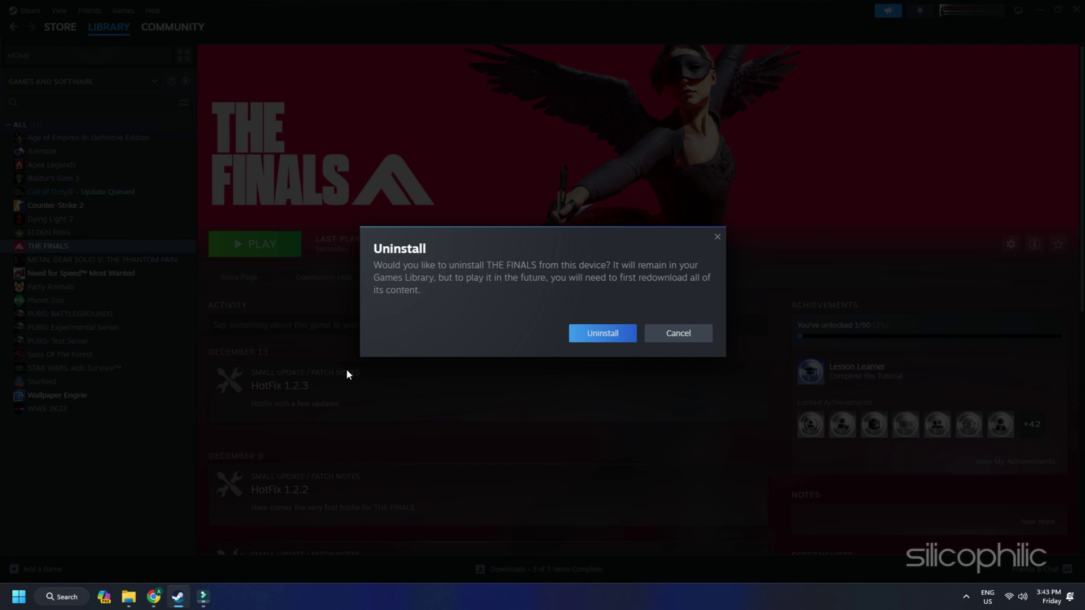